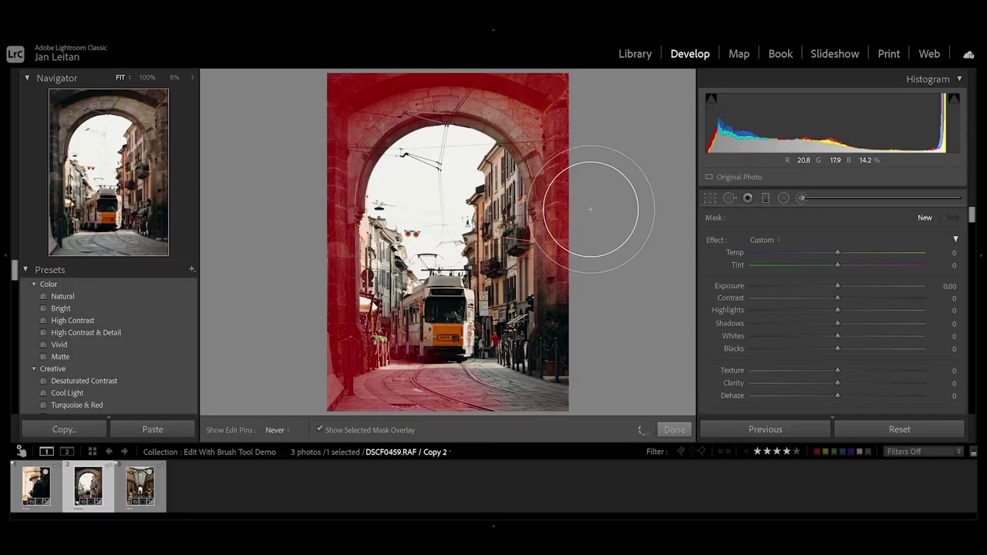
- Paint a brush mask over the right pillar of the stone arch in the tram photo
left_click_drag(590, 208, 577, 413)
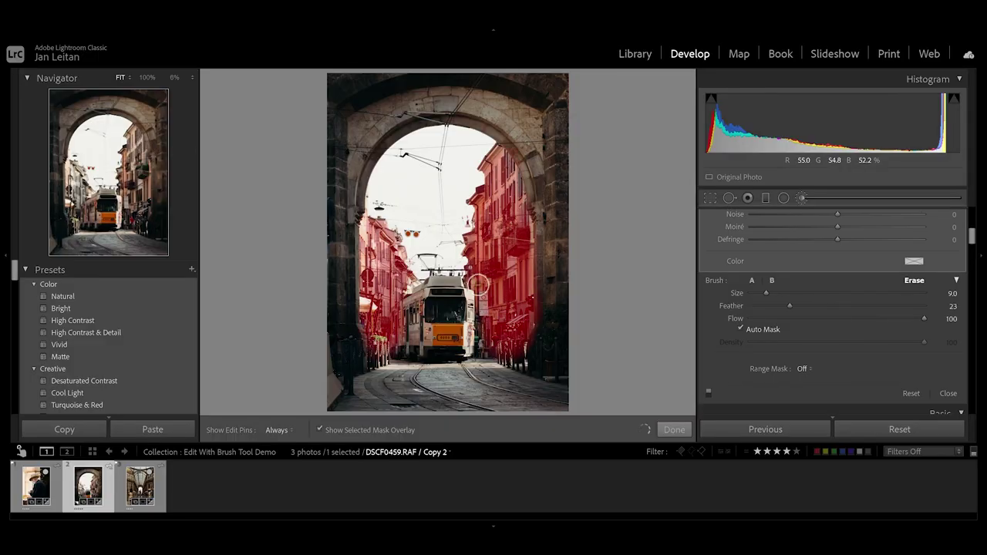
scroll(738, 338, "up", 2)
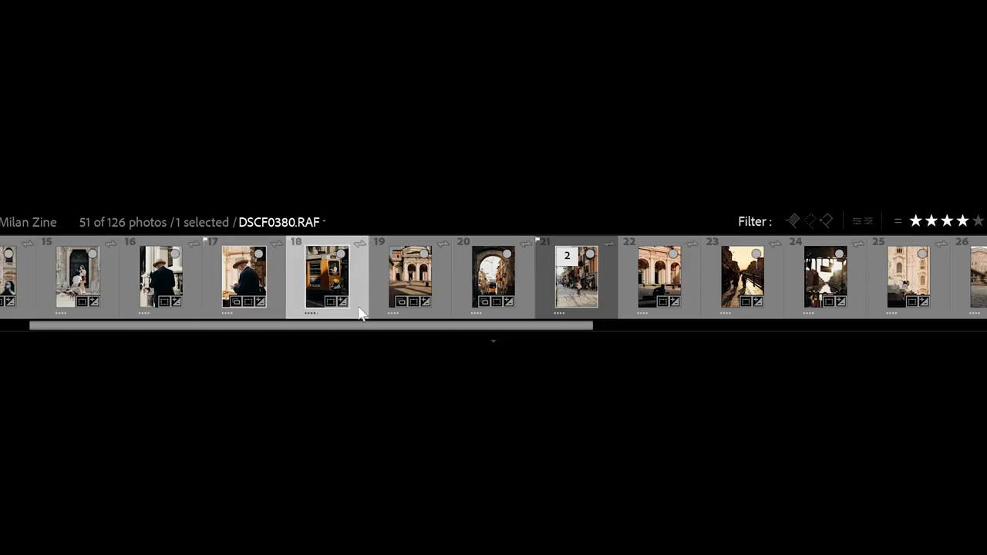
- Paint a brush mask down the body of the woman walking through the gallery in DSCF0764.RAF
left_click(773, 306)
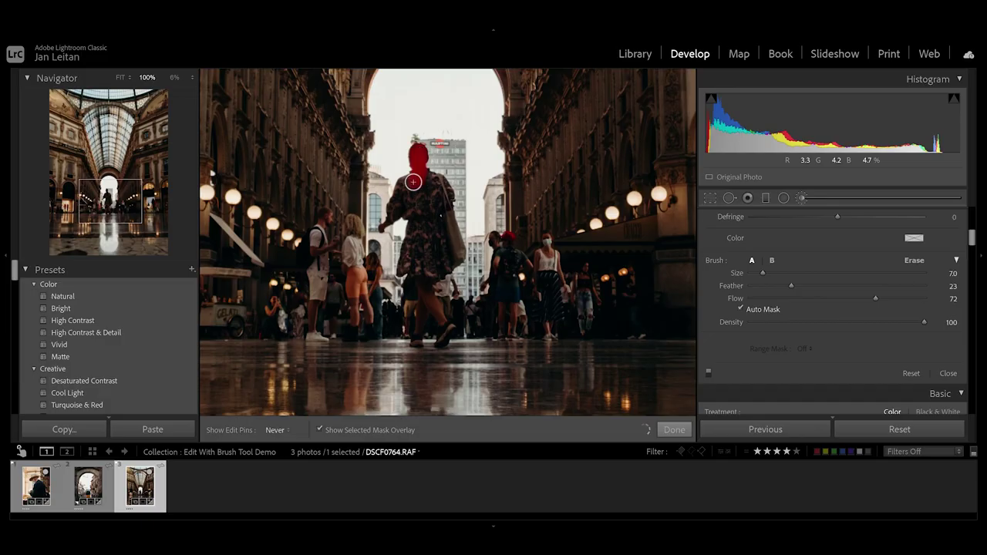
mouse_move(413, 182)
left_mouse_down()
mouse_move(420, 289)
mouse_move(442, 324)
left_mouse_up()
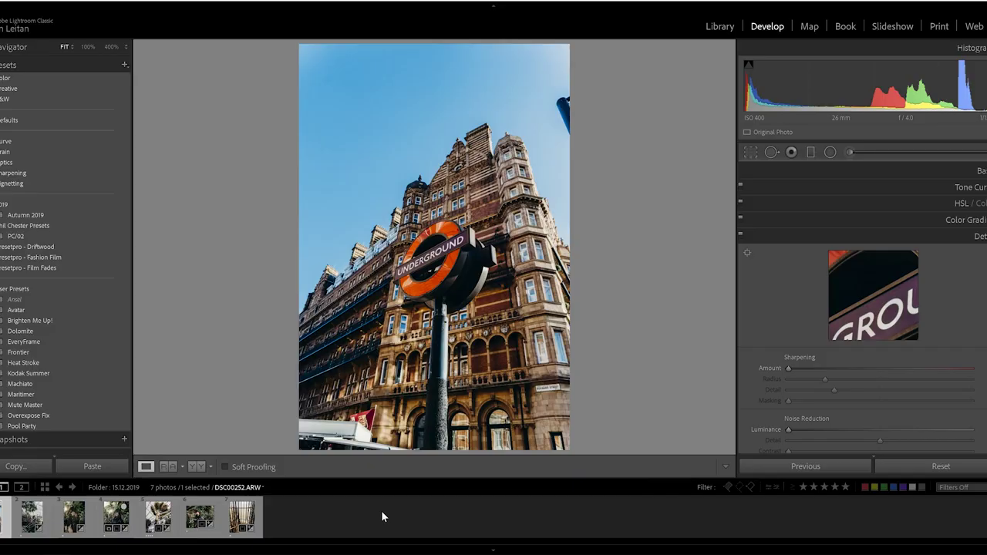
- Compare the before and after versions of the Underground sign photo and the photos following it
key("y")
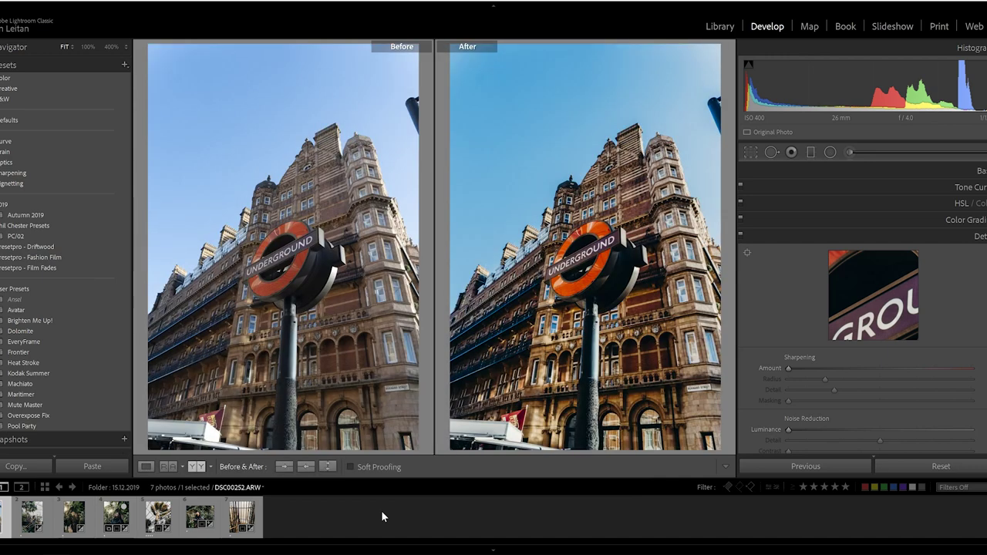
key("Right")
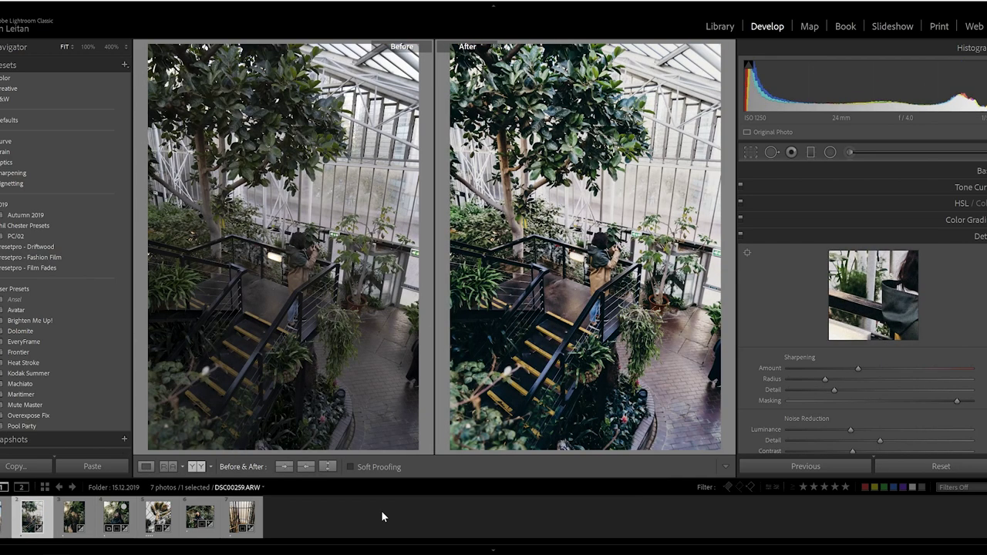
key("Right")
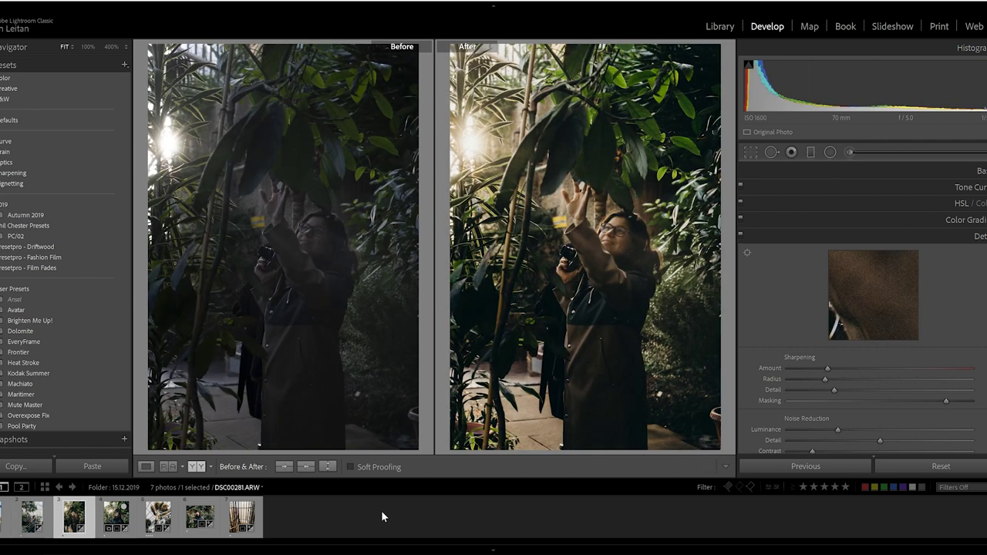
key("Right")
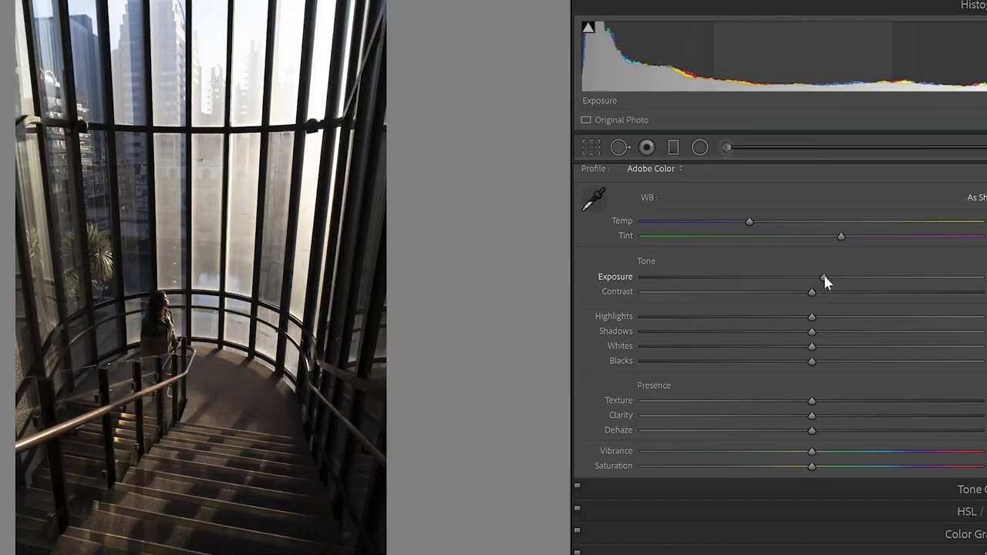
- Brighten the glass staircase photo by raising its exposure and shadows
left_click_drag(823, 277, 855, 278)
left_click_drag(811, 316, 881, 332)
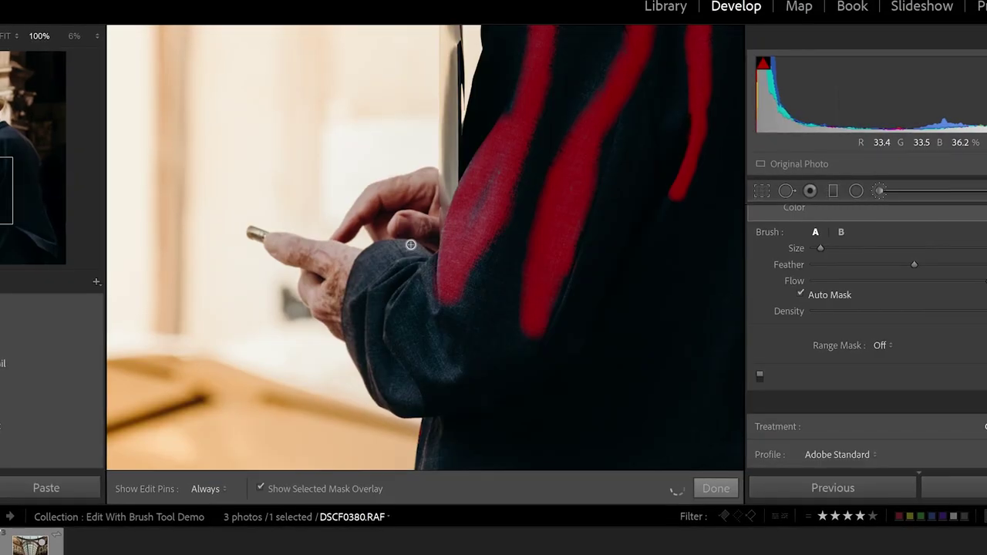
- Brush the mask onto the man's jacket sleeve beside his hands with Auto Mask enabled
mouse_move(416, 248)
left_mouse_down()
mouse_move(370, 249)
mouse_move(351, 292)
mouse_move(402, 251)
mouse_move(370, 259)
mouse_move(394, 247)
mouse_move(372, 268)
mouse_move(409, 251)
left_mouse_up()
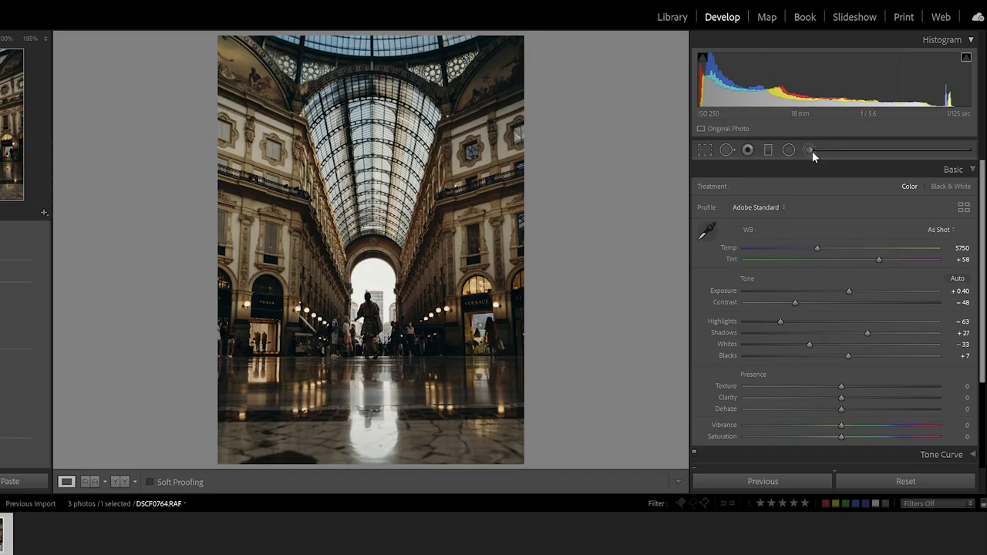
- Activate the Adjustment Brush on the gallery photo and set its size to 4.5 and feather to 28
left_click(808, 150)
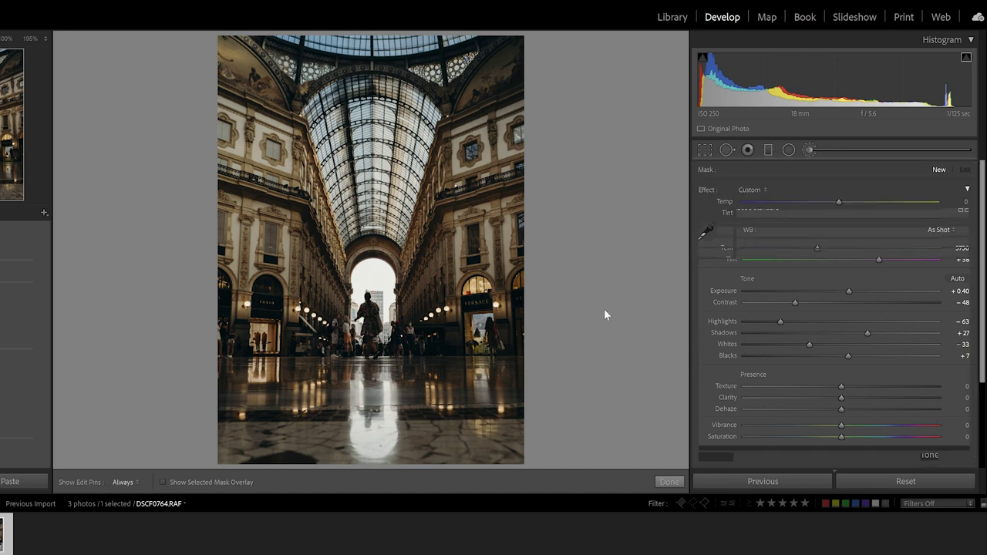
left_click_drag(982, 216, 982, 270)
left_click_drag(772, 337, 758, 339)
left_click(766, 351)
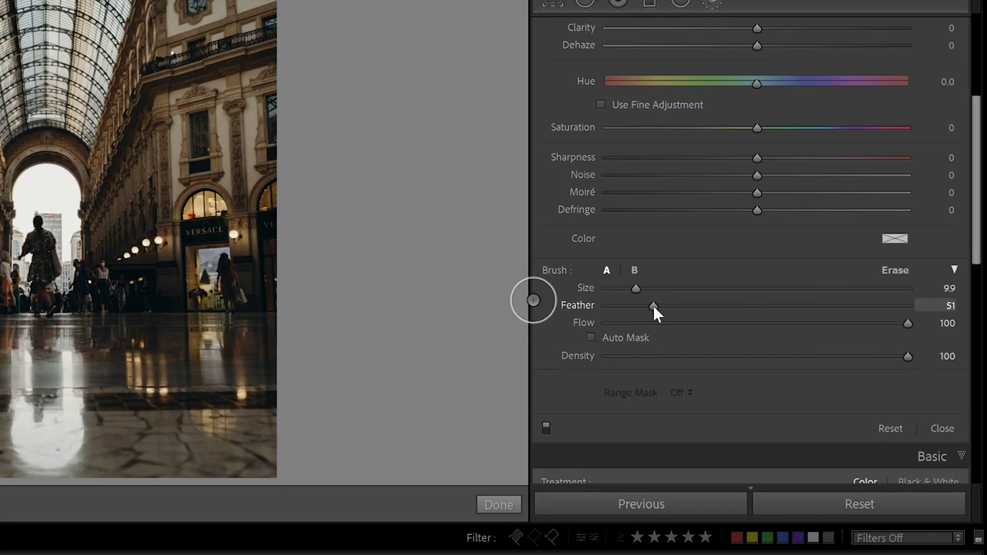
left_click_drag(646, 304, 689, 306)
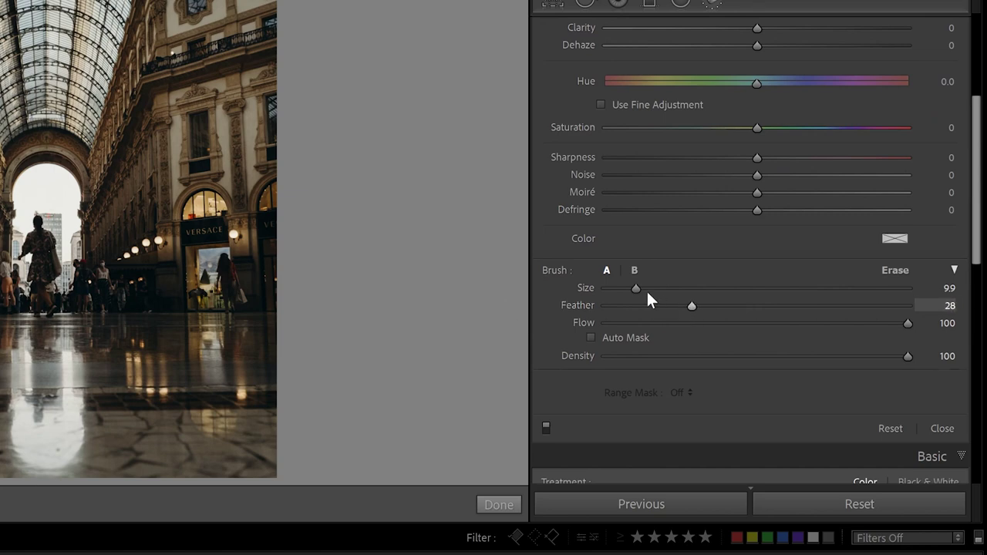
left_click_drag(637, 287, 616, 288)
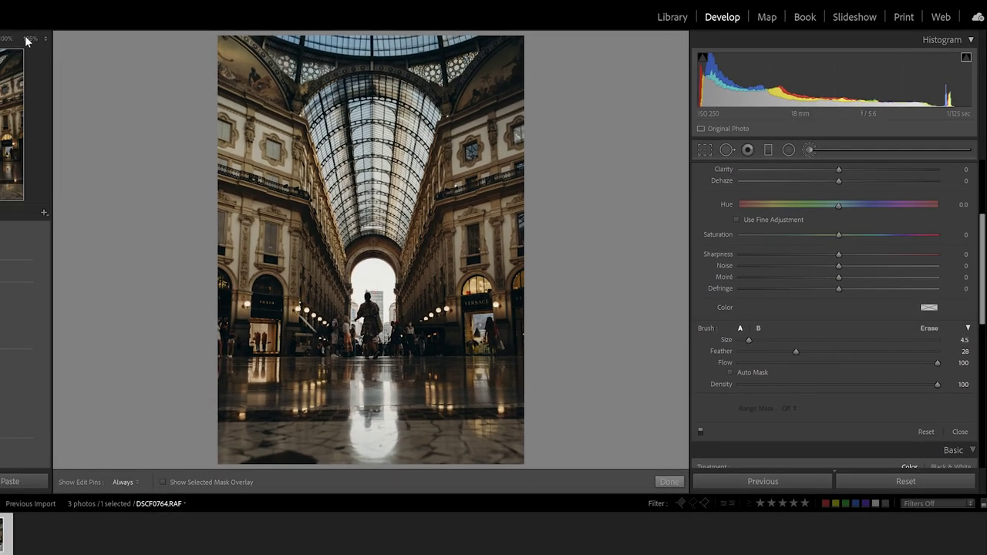
- Paint the brush mask over the woman's silhouette in front of the gallery's archway, refining it around her body
left_click(28, 38)
left_click_drag(432, 373, 403, 13)
mouse_move(363, 162)
left_mouse_down()
mouse_move(367, 186)
mouse_move(385, 190)
mouse_move(312, 281)
mouse_move(280, 347)
mouse_move(308, 285)
mouse_move(391, 204)
mouse_move(446, 244)
mouse_move(480, 392)
mouse_move(402, 434)
mouse_move(348, 380)
mouse_move(333, 265)
mouse_move(364, 229)
mouse_move(406, 232)
mouse_move(371, 290)
mouse_move(402, 421)
mouse_move(438, 344)
left_mouse_up()
scroll(374, 254, "up", 5)
key("alt")
scroll(341, 191, "down", 5)
mouse_move(416, 208)
left_mouse_down()
mouse_move(434, 278)
mouse_move(404, 312)
left_mouse_up()
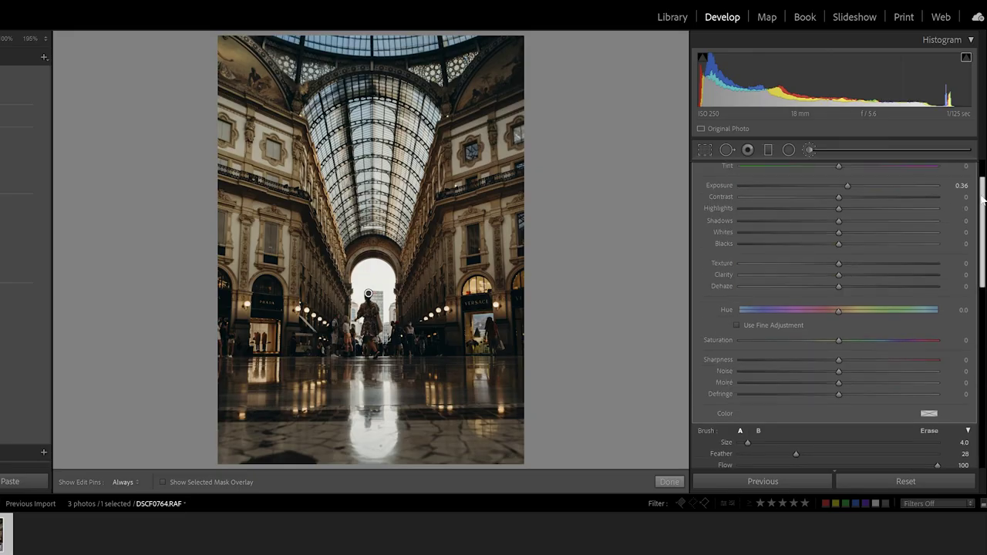
- Set the woman's mask exposure to 0.36 and toggle the brush adjustment to compare its effect
scroll(982, 197, "up", 1)
left_click_drag(848, 208, 851, 208)
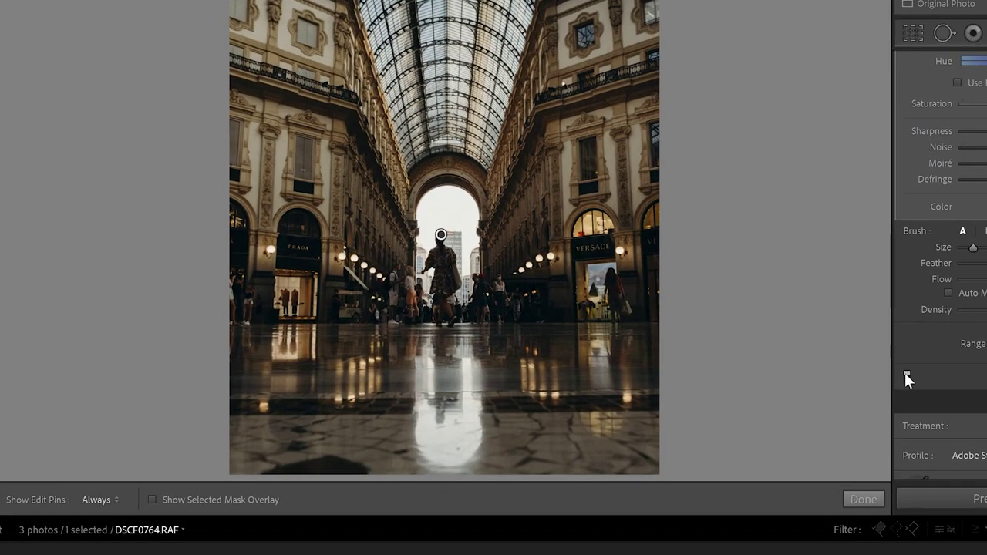
left_click(907, 378)
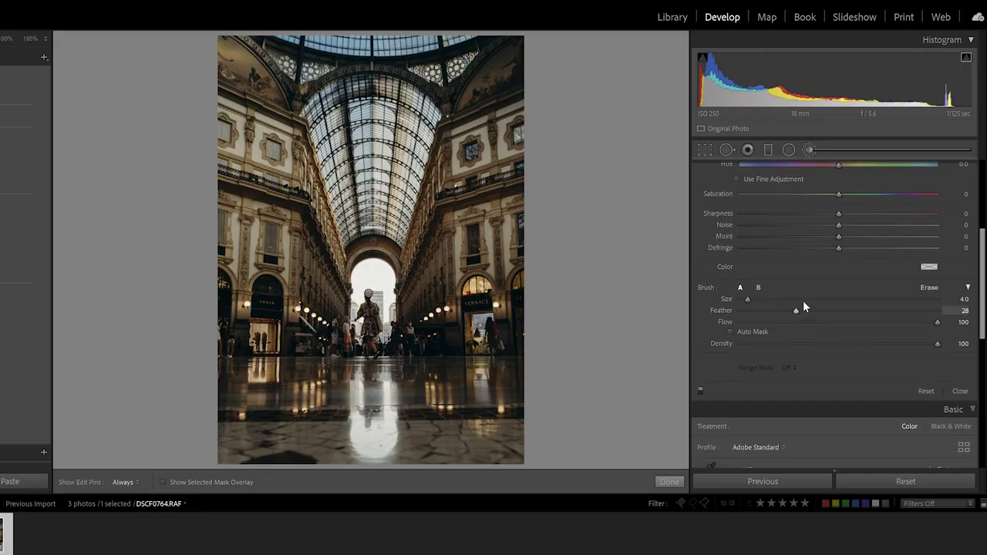
- Paint a new mask over the gallery's lower walls and floor with brush size 34.8 and feather 46, showing the mask overlay
left_click(808, 299)
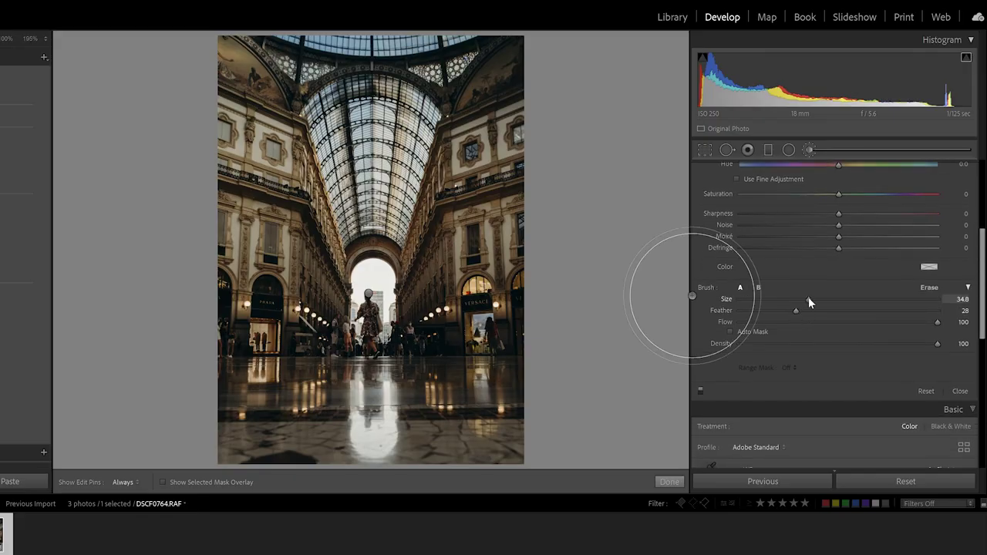
left_click(830, 310)
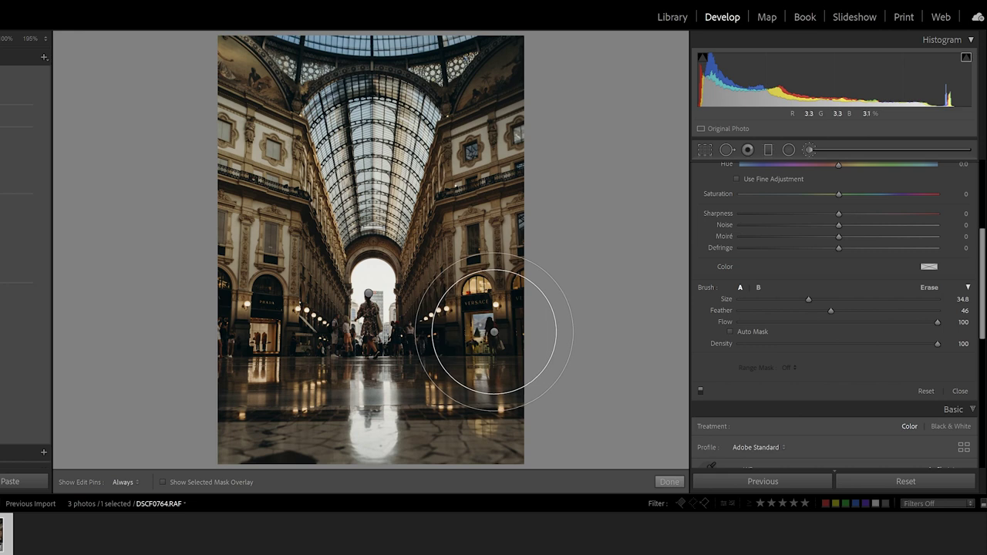
key("h")
key("o")
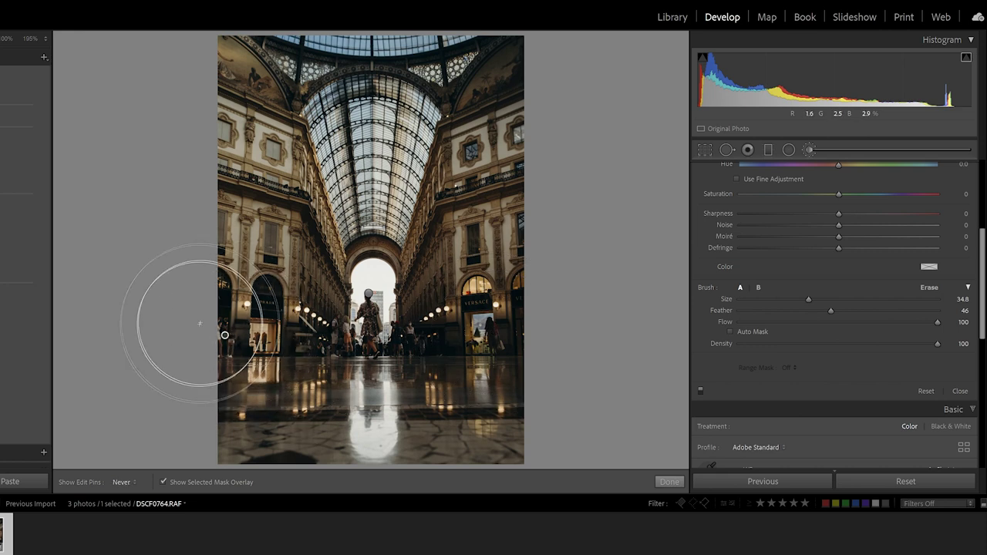
mouse_move(200, 323)
left_mouse_down()
mouse_move(242, 363)
mouse_move(231, 451)
mouse_move(489, 470)
left_mouse_up()
mouse_move(482, 370)
left_mouse_down()
mouse_move(508, 333)
mouse_move(490, 291)
mouse_move(509, 310)
mouse_move(507, 440)
left_mouse_up()
key("h")
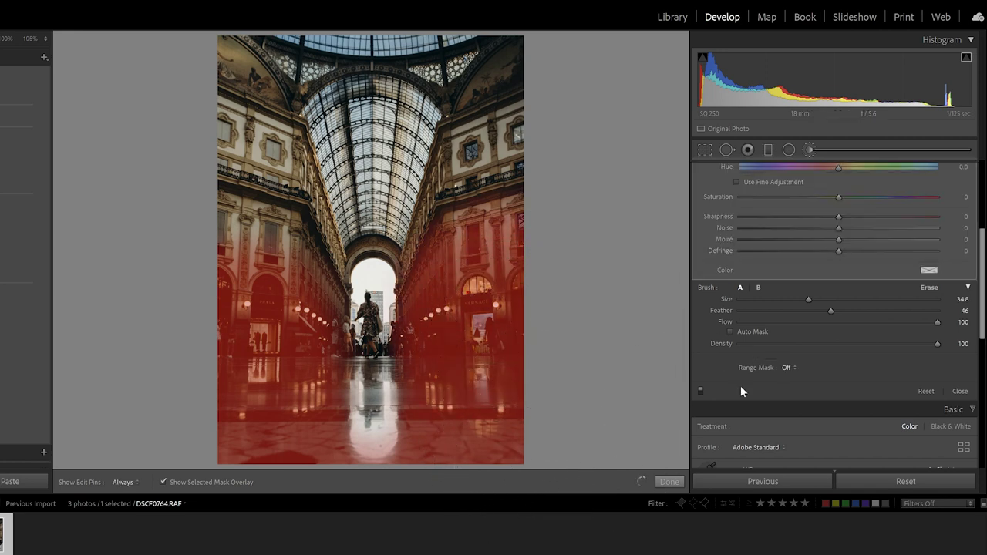
- Hide the overlay, set the lower gallery mask's exposure to 0.55 and shadows to 12, and raise its clarity slightly
left_click_drag(984, 277, 983, 184)
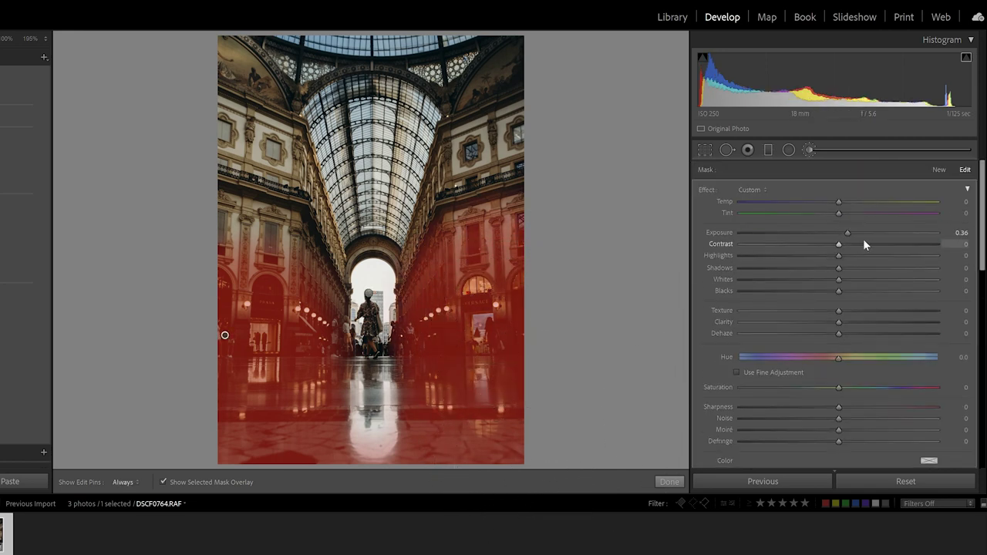
key("o")
left_click_drag(848, 232, 851, 232)
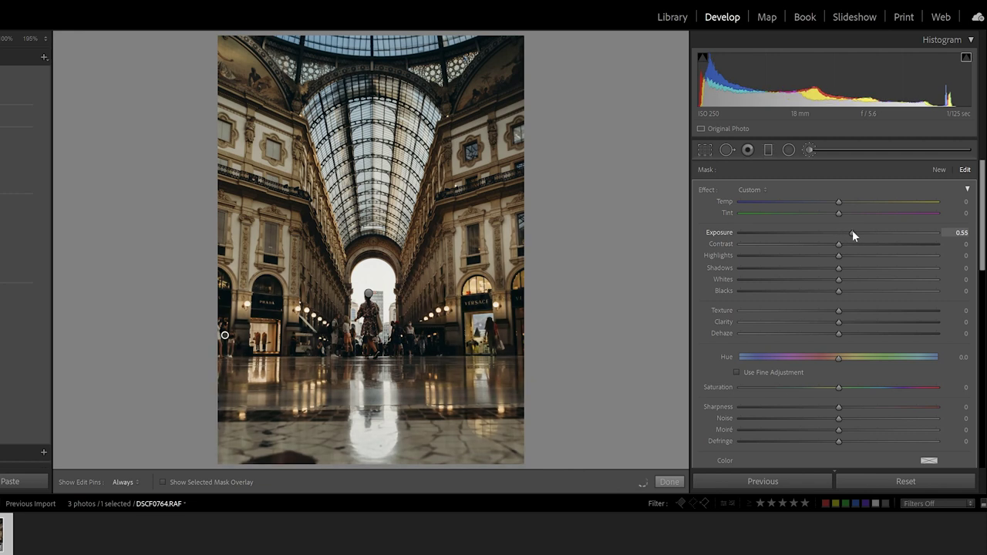
left_click_drag(852, 269, 850, 270)
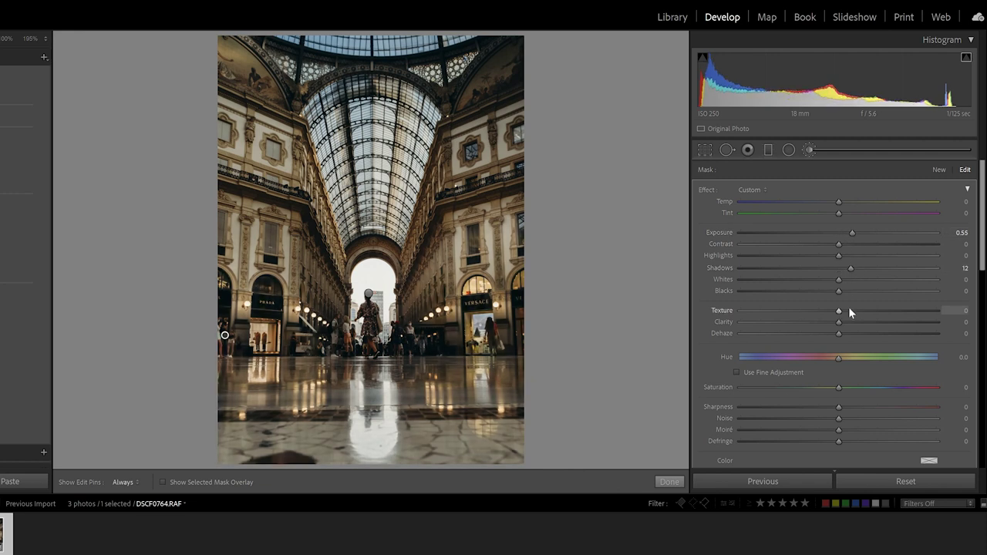
left_click_drag(852, 324, 848, 322)
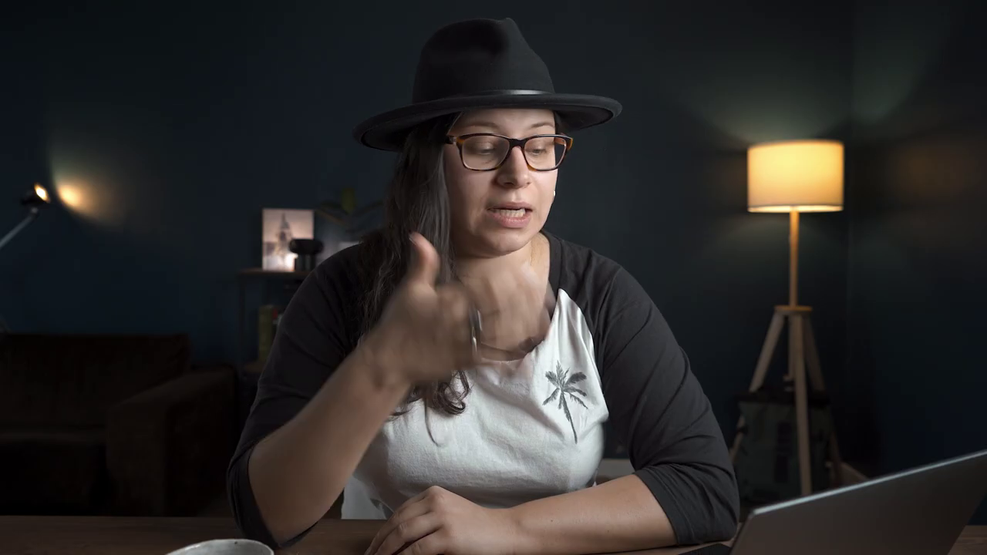
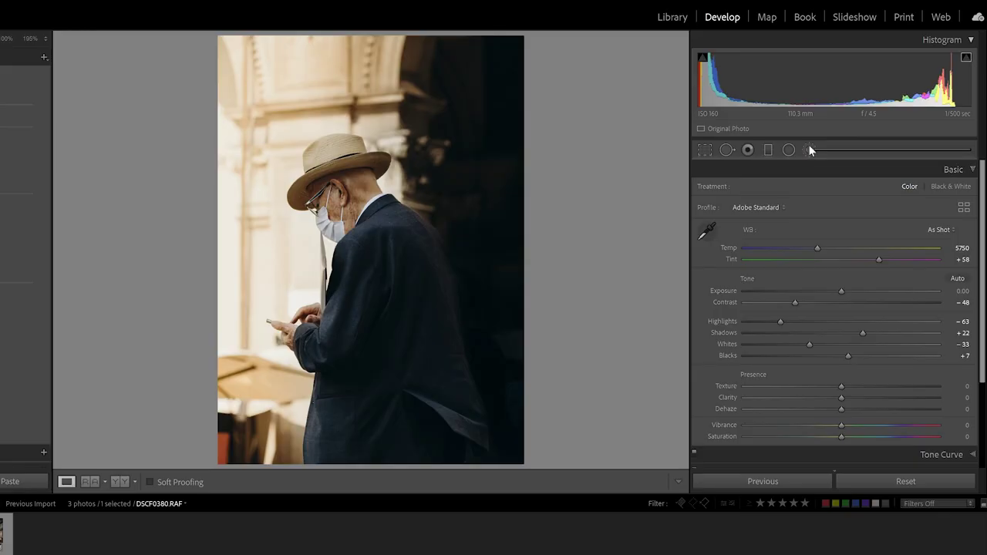
- Activate the Adjustment Brush on the photo of the man in the hat and place a brush dab by his ear
left_click(808, 147)
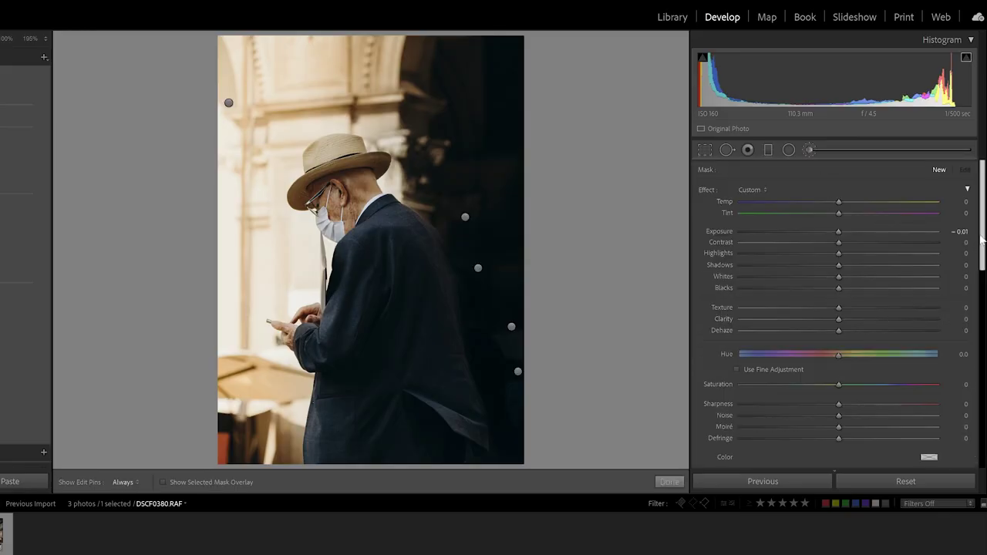
scroll(955, 246, "down", 5)
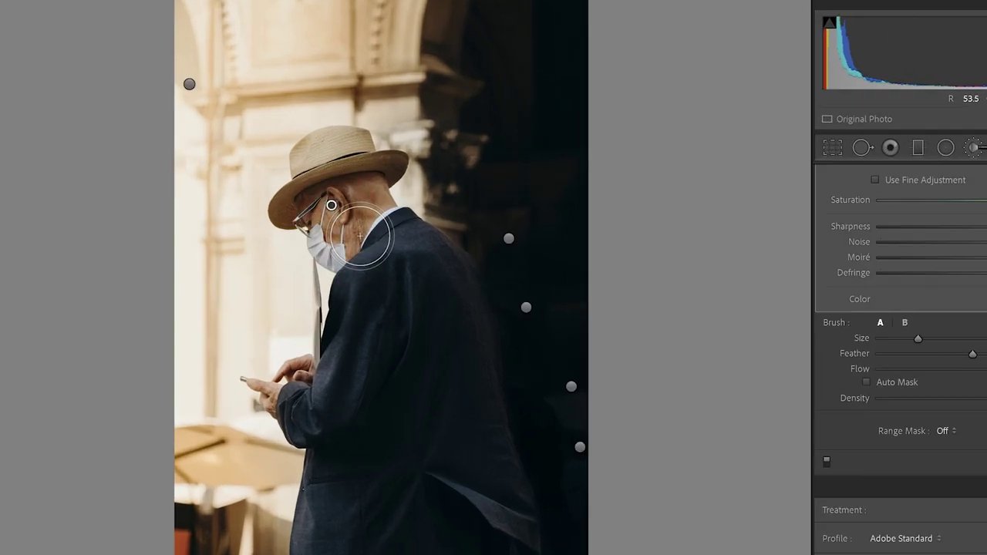
left_click(333, 192)
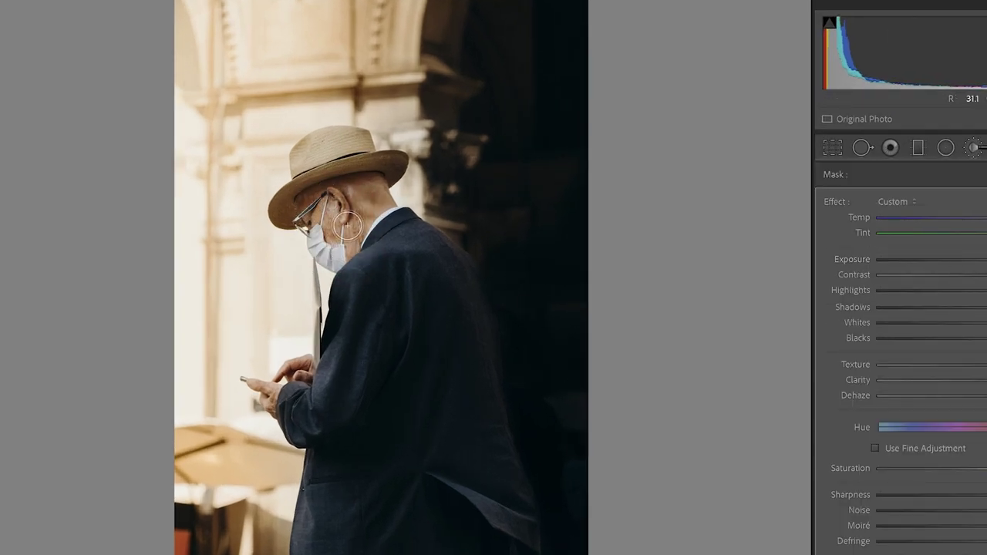
- Restart the Adjustment Brush for a new mask and look over its effect and brush settings
left_click(973, 147)
left_click(973, 147)
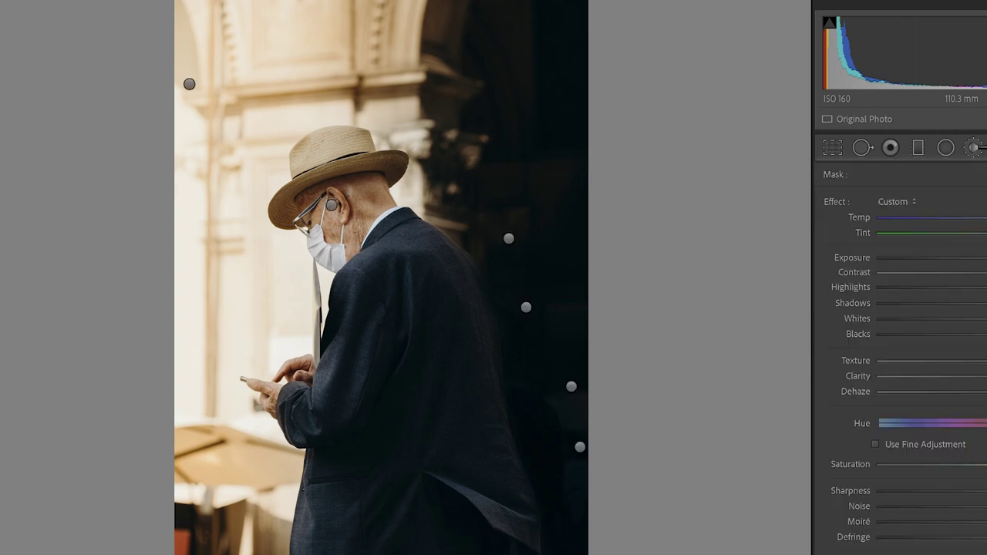
scroll(853, 552, "down", 4)
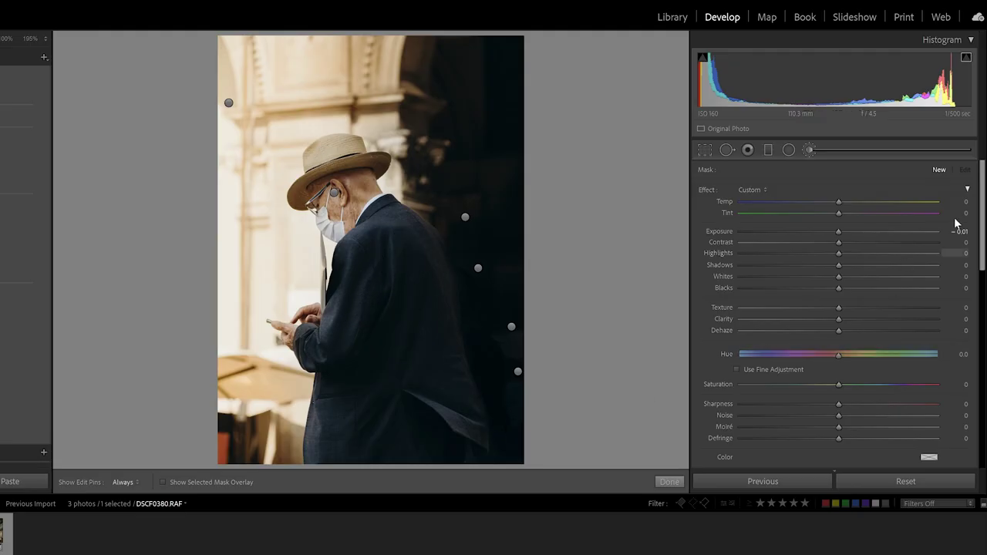
scroll(983, 199, "down", 5)
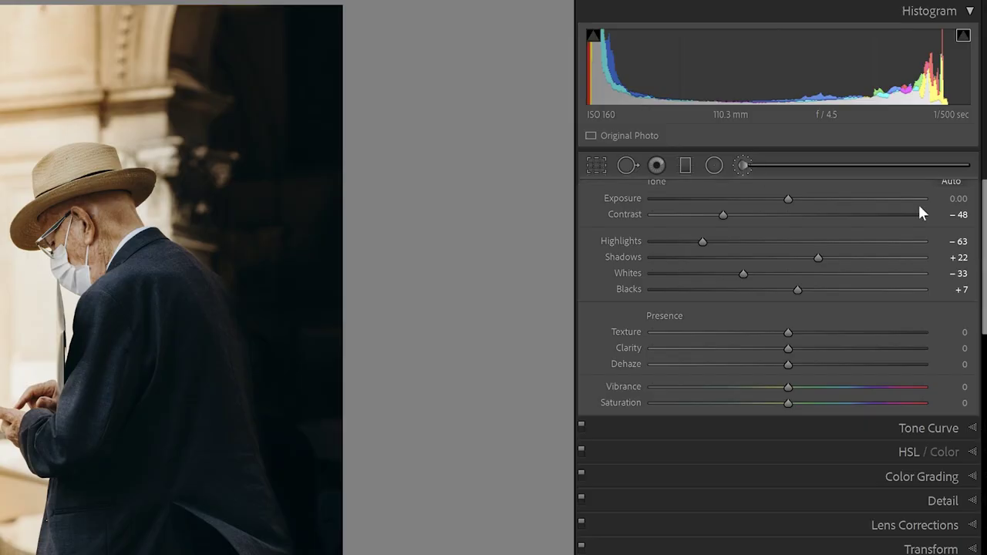
- Reopen the Adjustment Brush and set its flow to 30
key("k")
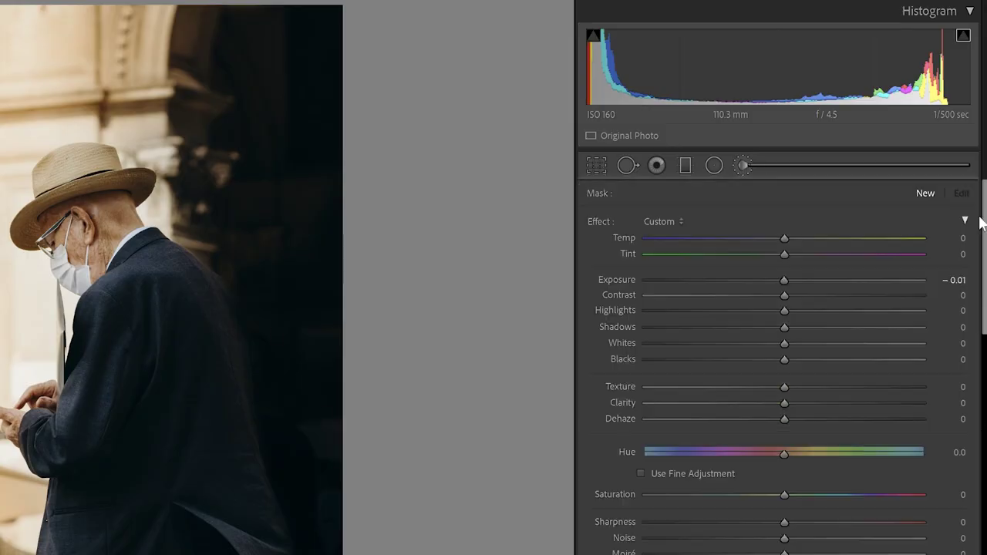
scroll(767, 304, "down", 10)
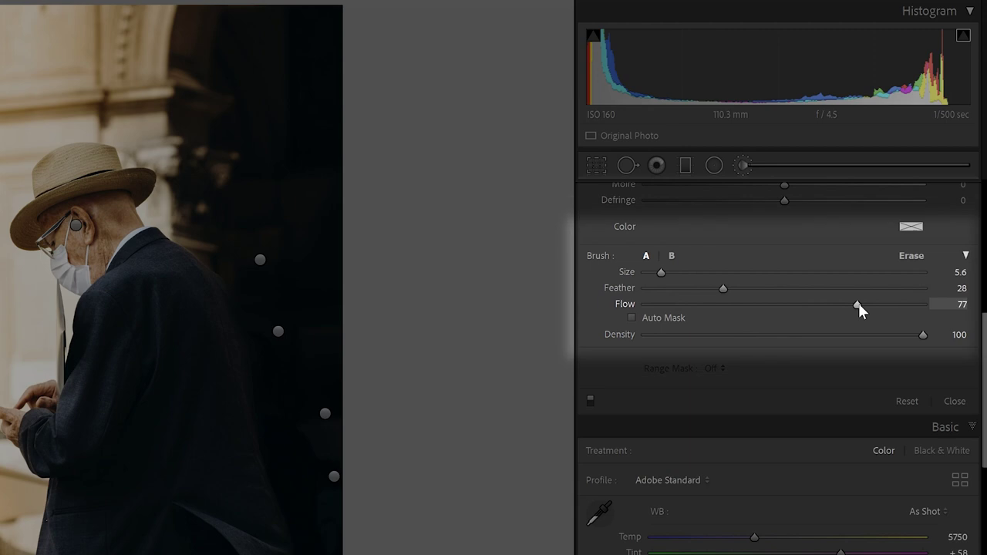
left_click_drag(858, 303, 805, 303)
left_click_drag(728, 302, 722, 303)
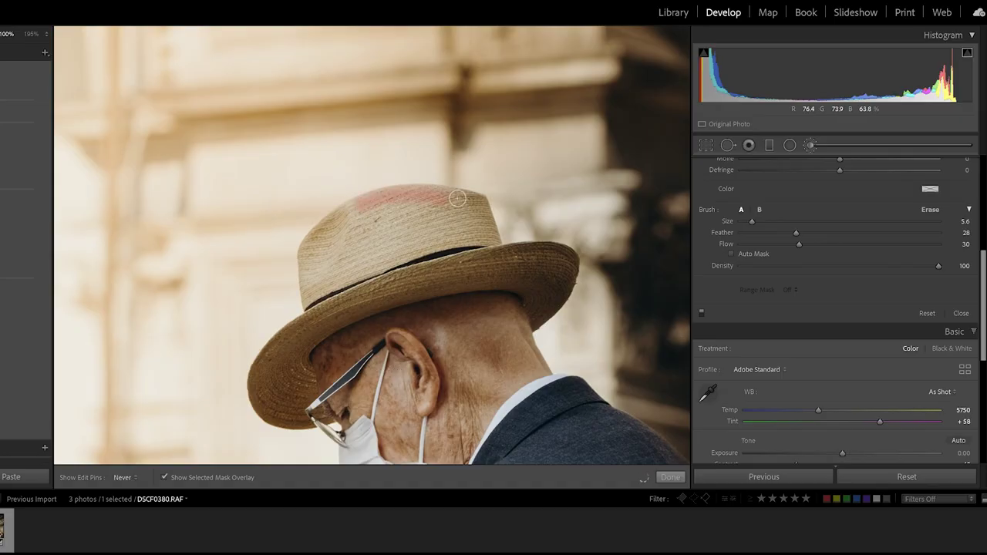
- Brush Dodge (Lighten) masks over the hat's crown and the highlights on the jacket's shoulder, back and sleeve
left_click(806, 191)
left_click(354, 227)
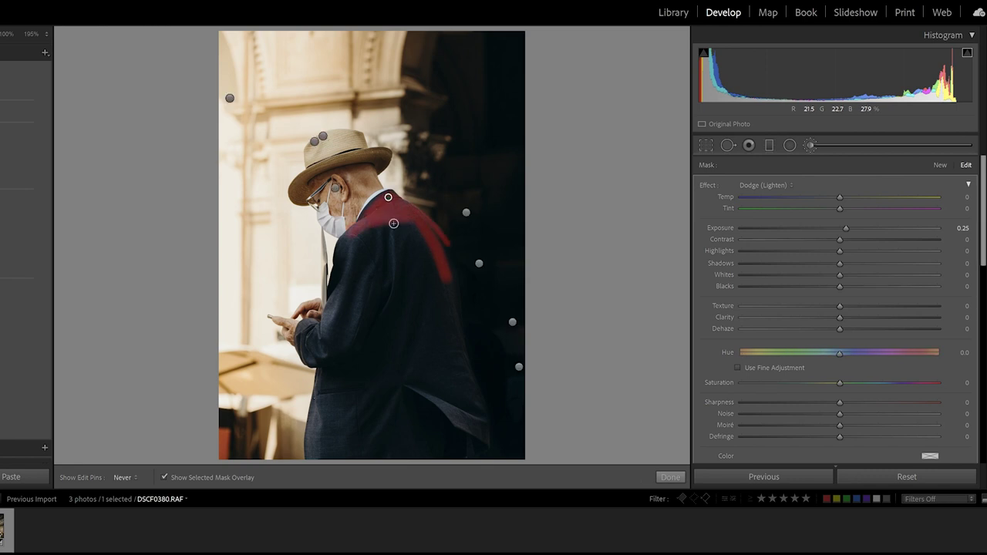
key("z")
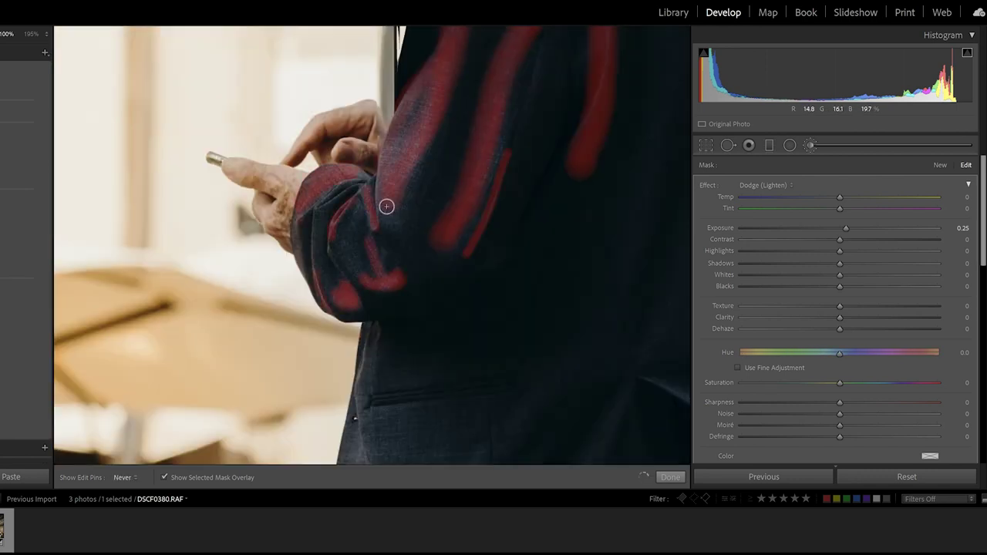
scroll(386, 206, "down", 5)
mouse_move(397, 215)
left_mouse_down()
mouse_move(378, 391)
mouse_move(504, 269)
mouse_move(552, 384)
left_mouse_up()
key("z")
key("z")
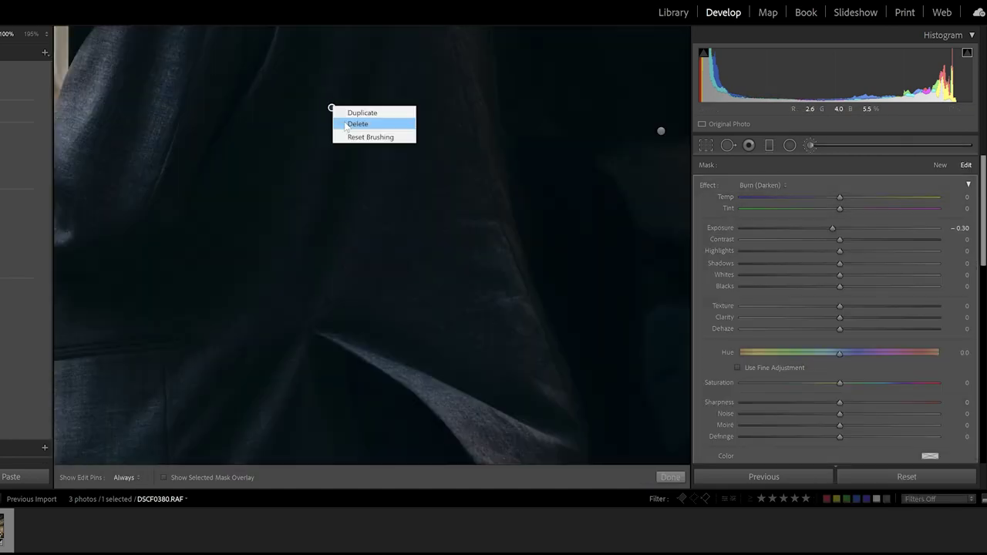
- Delete the Burn (Darken) mask pin on the jacket and brush Burn strokes over the shadowed folds of the sleeve and lower jacket
left_click_drag(661, 130, 329, 331)
scroll(423, 259, "down", 3)
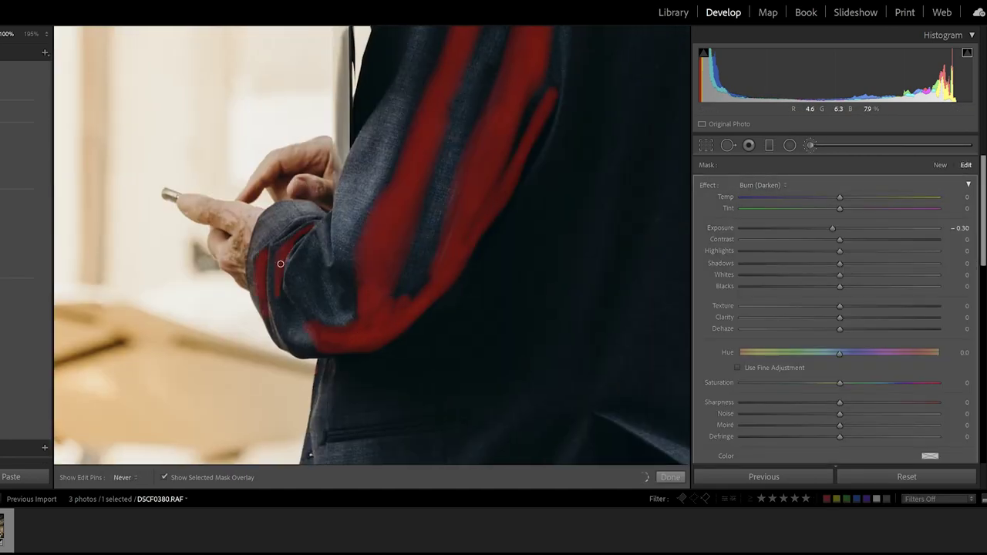
scroll(455, 126, "down", 5)
left_click_drag(443, 121, 522, 255)
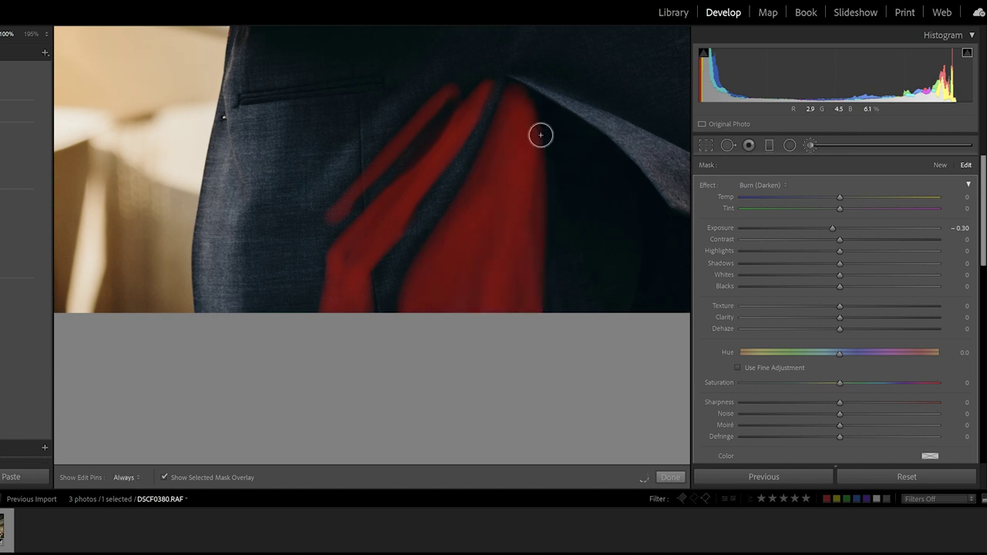
scroll(500, 380, "up", 3)
key("alt")
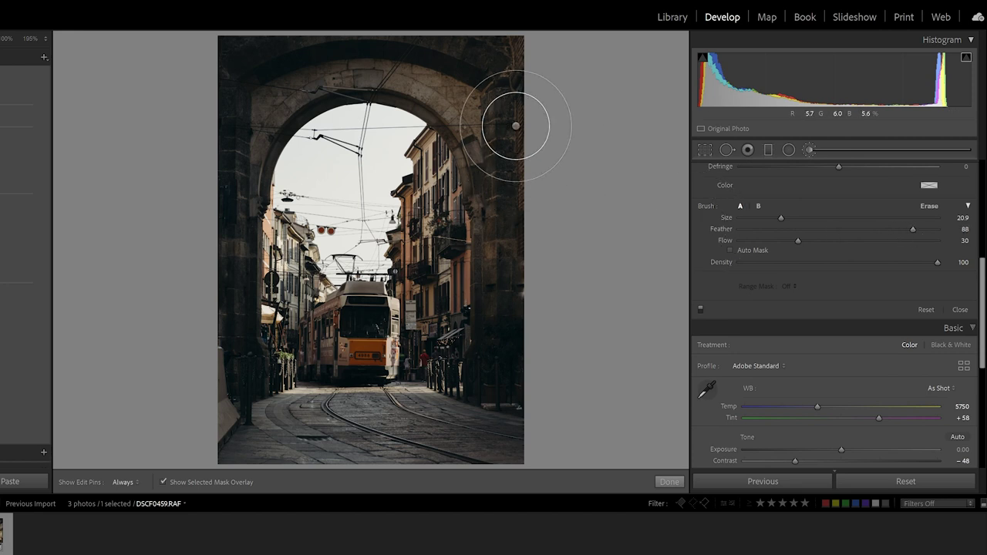
- On the tram photo, brush a Burn (Darken) mask over the archway's outer stone and foreground paving, hide its overlay and lower its exposure
mouse_move(520, 114)
left_mouse_down()
mouse_move(236, 26)
mouse_move(205, 165)
mouse_move(253, 478)
left_mouse_up()
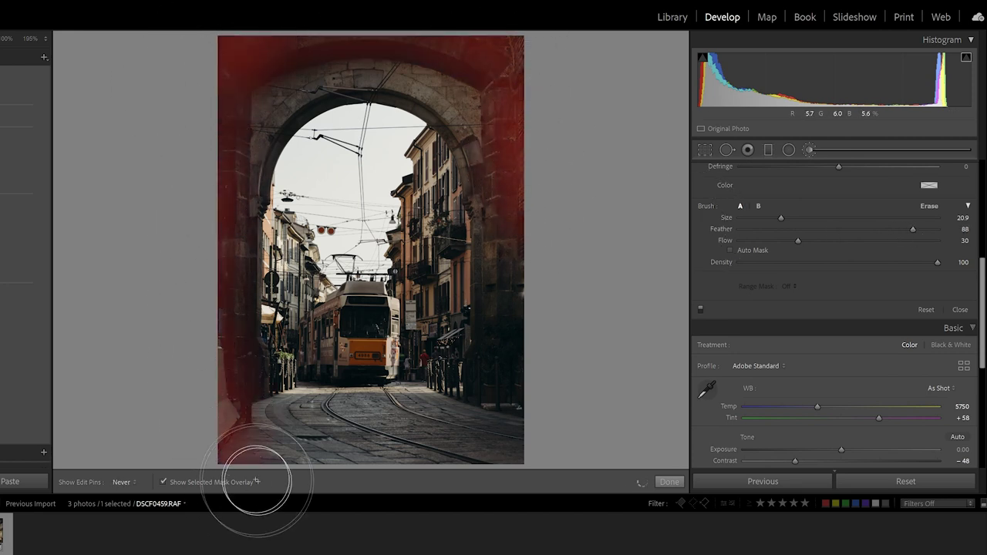
mouse_move(535, 446)
left_mouse_down()
mouse_move(513, 331)
mouse_move(489, 48)
mouse_move(500, 381)
left_mouse_up()
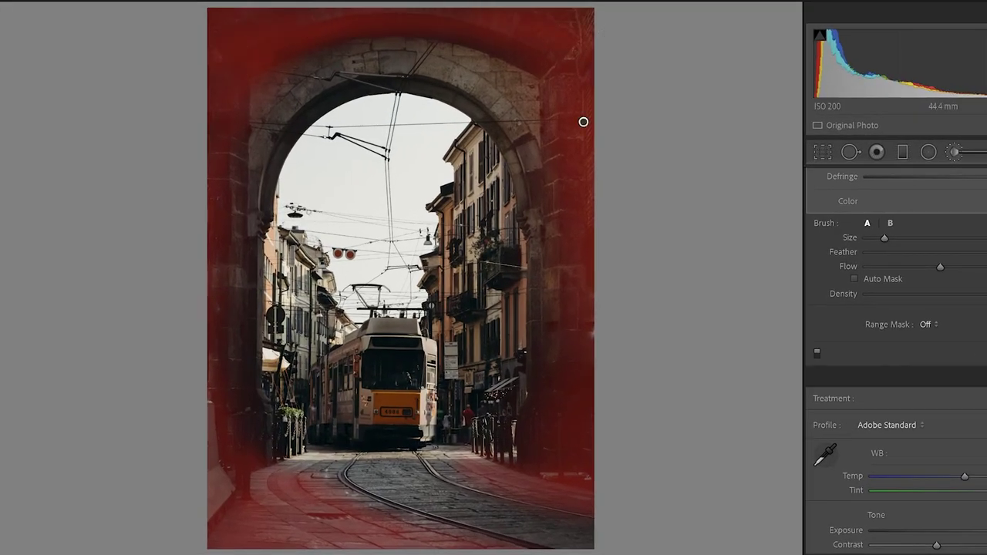
key("o")
left_click_drag(982, 257, 967, 266)
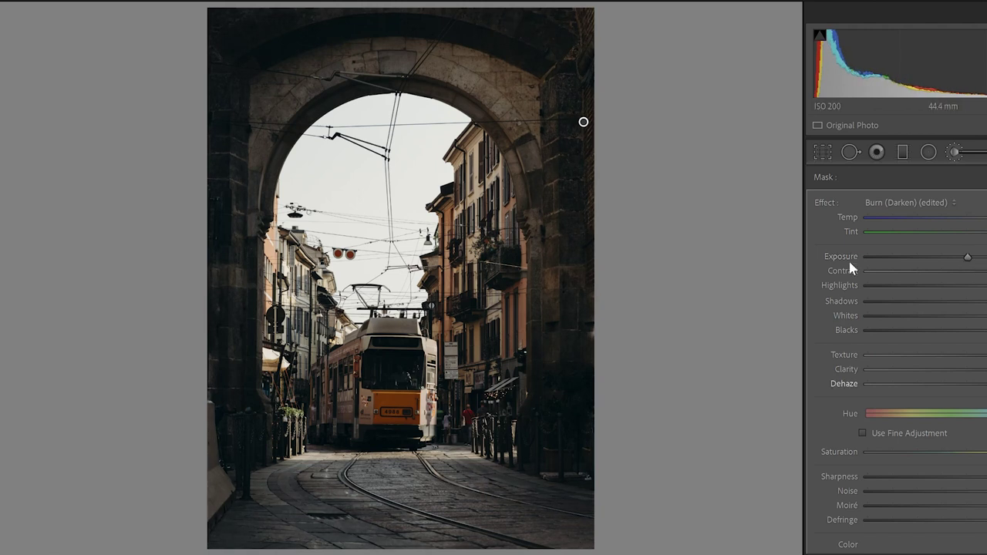
- Compare the archway photo with the brush adjustments switched off and on
scroll(851, 267, "down", 5)
left_click(816, 441)
left_click(816, 441)
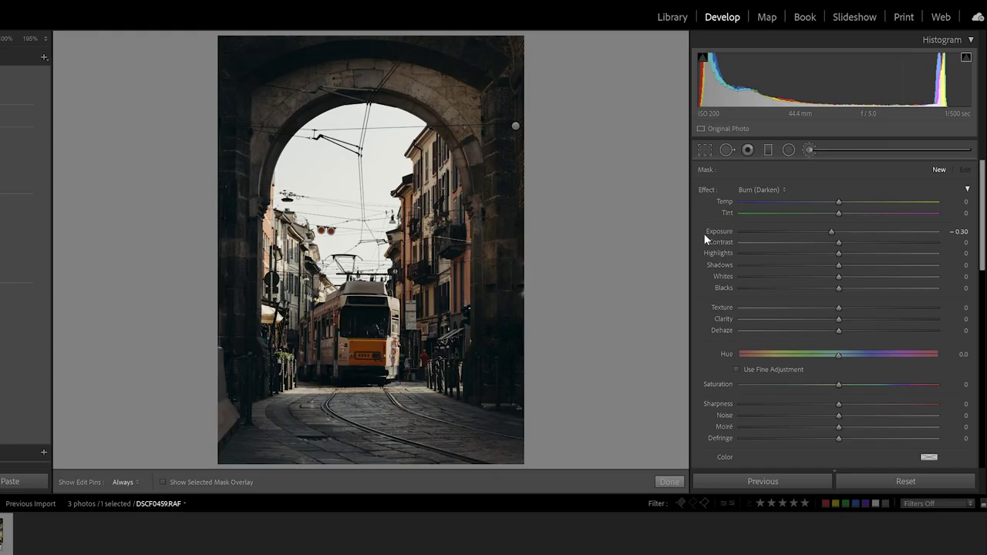
- Brush a new mask over the buildings behind the arch and set its exposure to 0.56, clarity to 16 and saturation to 82
double_click(833, 230)
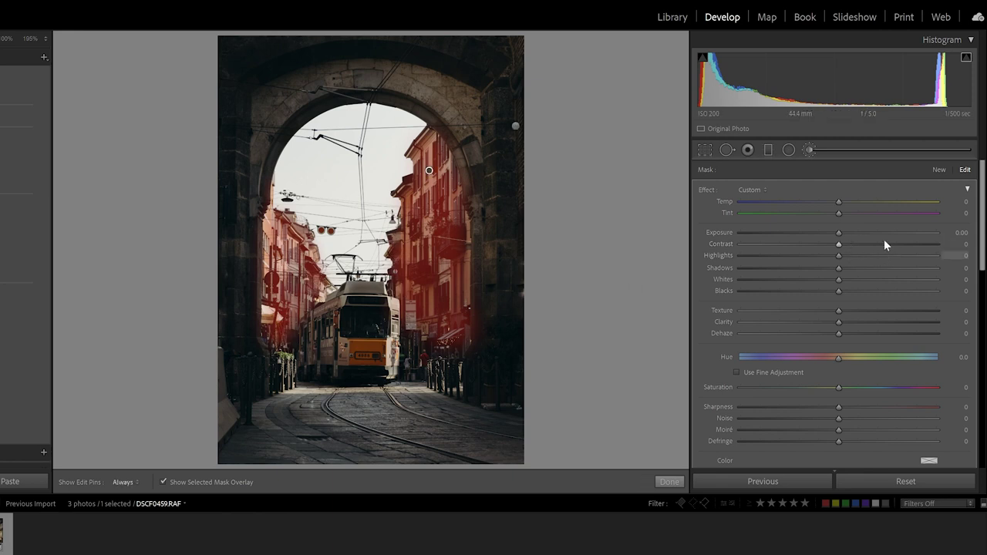
key("o")
left_click(851, 232)
left_click(854, 321)
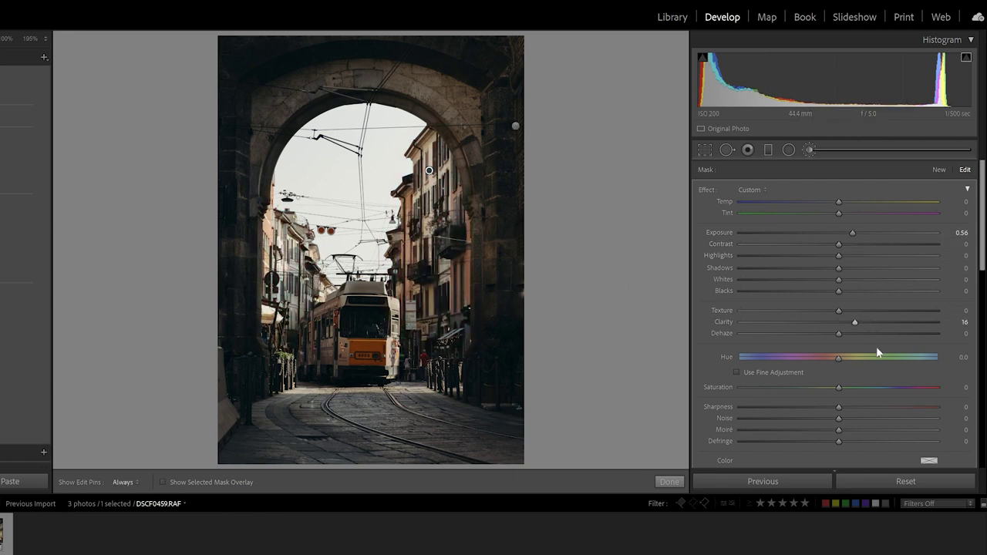
left_click(891, 387)
left_click_drag(892, 387, 920, 388)
- Compare the photo before and after the building adjustments and finish the brush edit
scroll(786, 370, "down", 5)
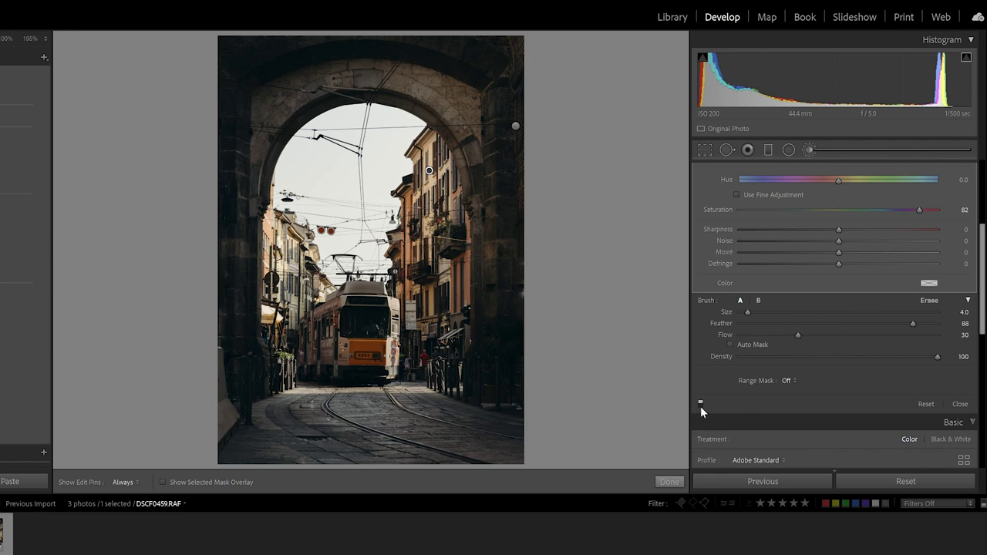
left_click(700, 402)
left_click(700, 402)
left_click(669, 485)
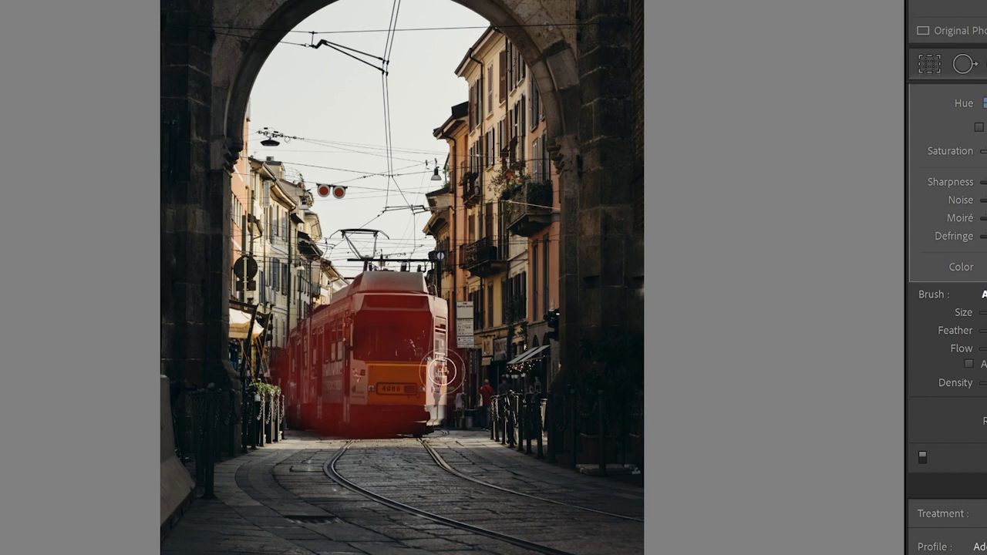
- Replace the mask covering the whole tram with a separate mask over its front, hide the overlay and deselect the mask
scroll(948, 324, "up", 5)
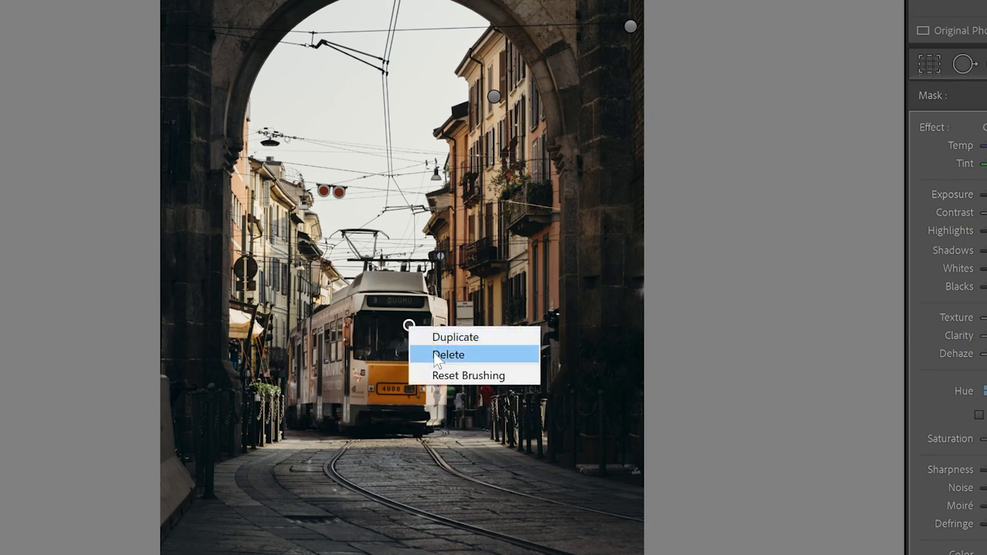
left_click(436, 356)
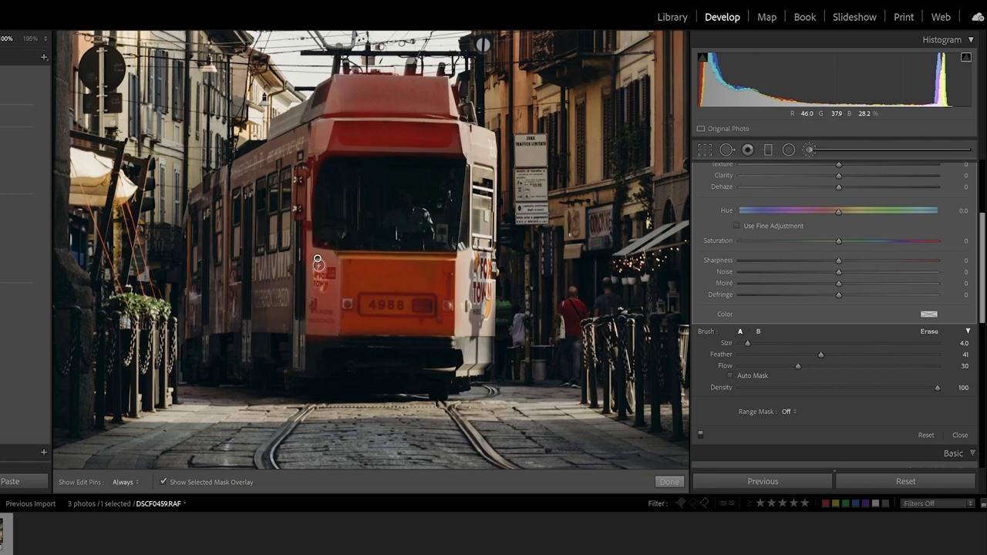
left_click_drag(983, 232, 983, 179)
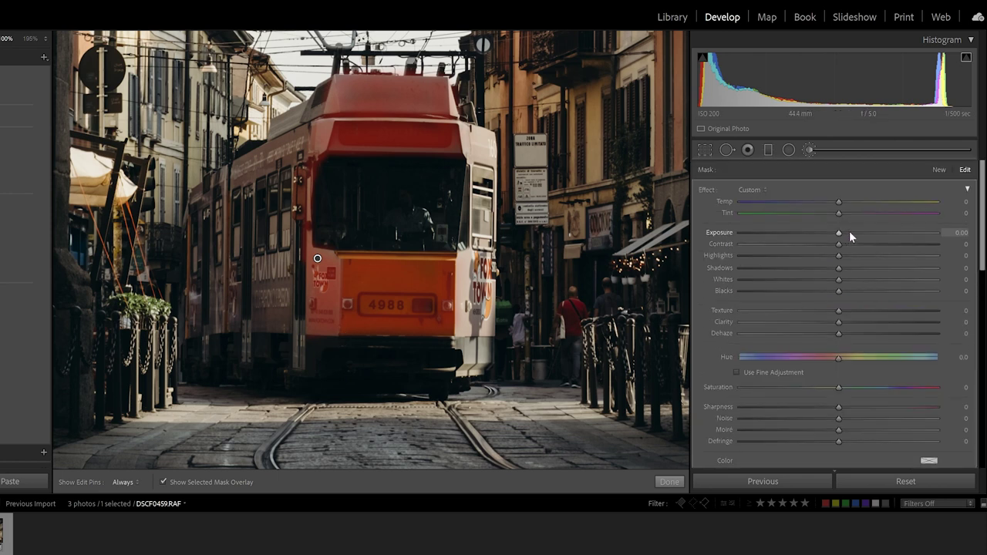
key("o")
key("Escape")
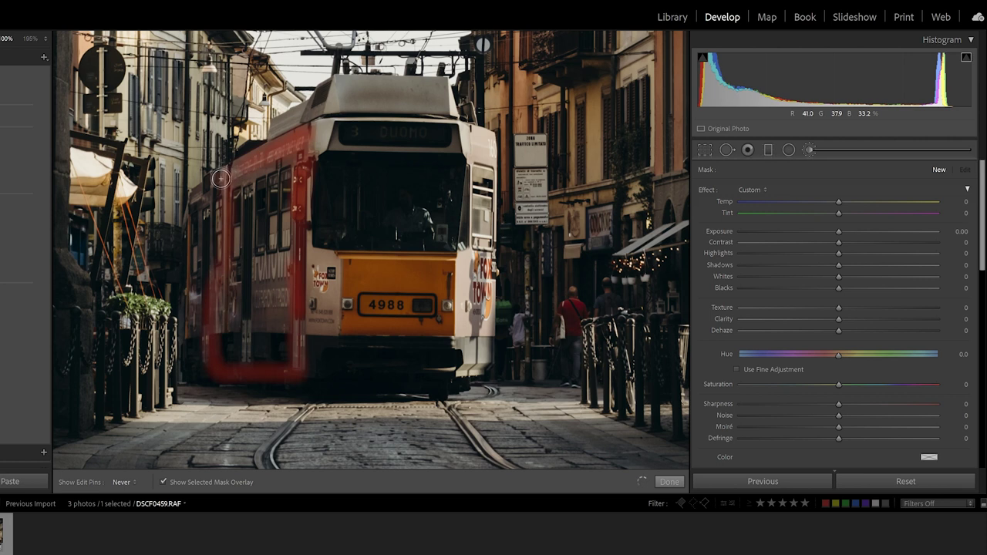
- Brush separate masks over the tram's long carriage side and its narrow sunlit side
left_click_drag(237, 169, 279, 180)
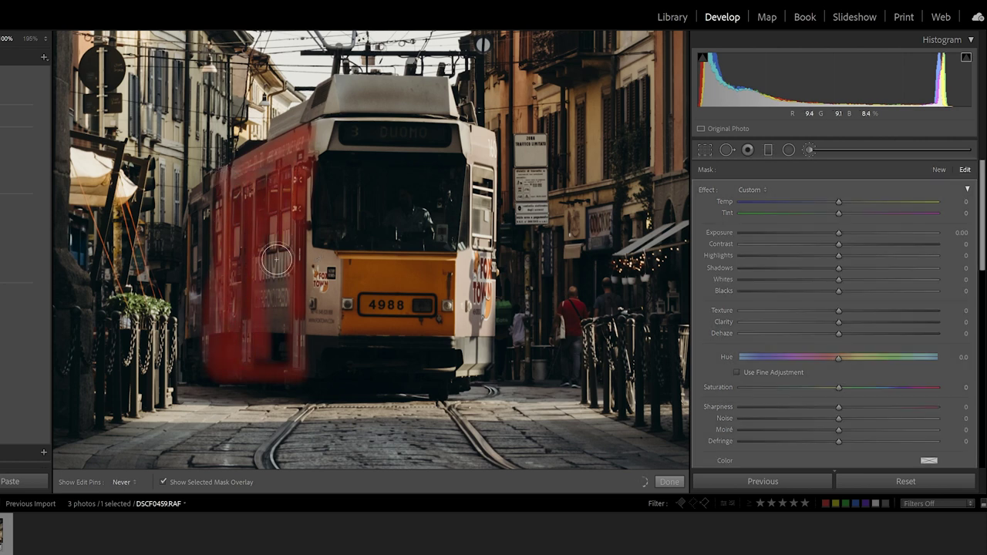
key("o")
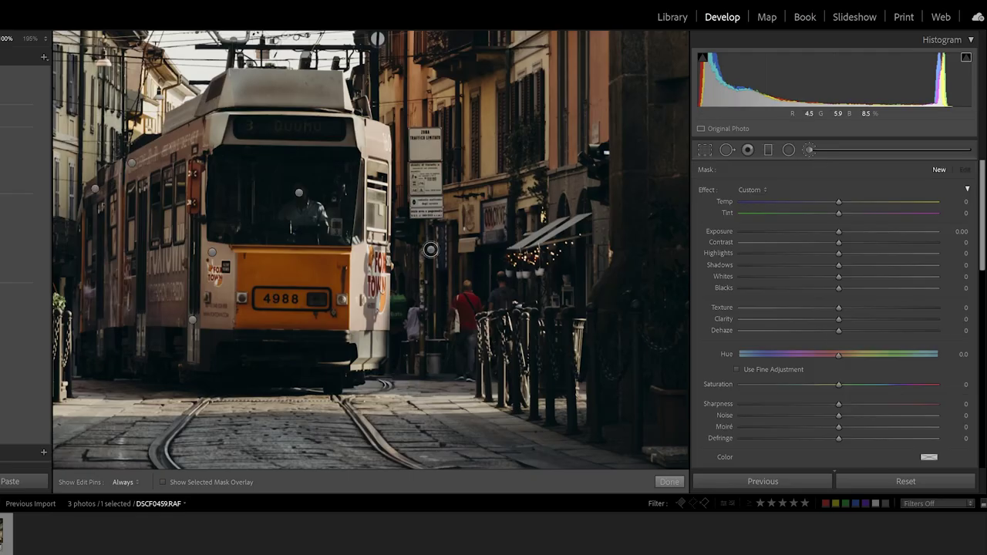
left_click_drag(363, 249, 391, 302)
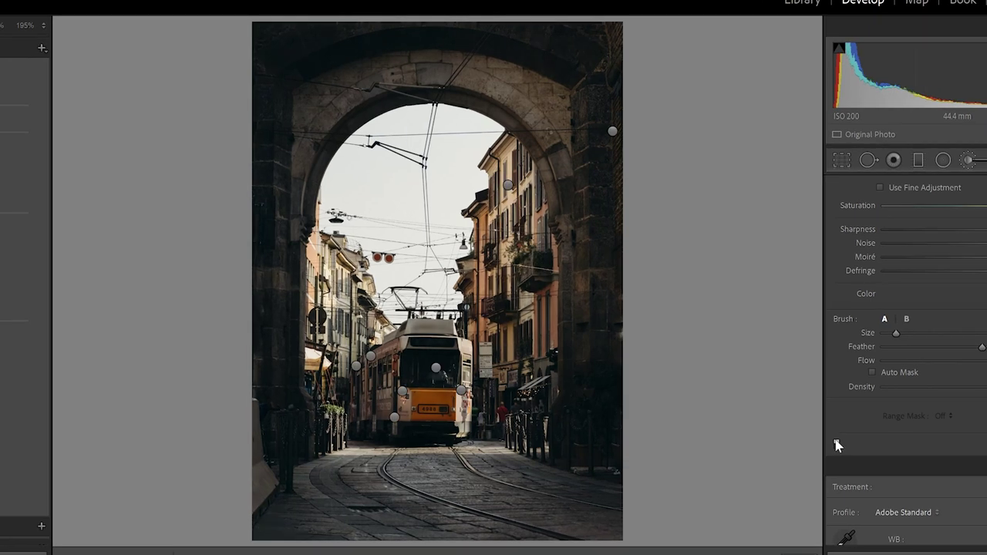
- Compare the finished tram photo with all brush adjustments switched off and on
left_click(836, 444)
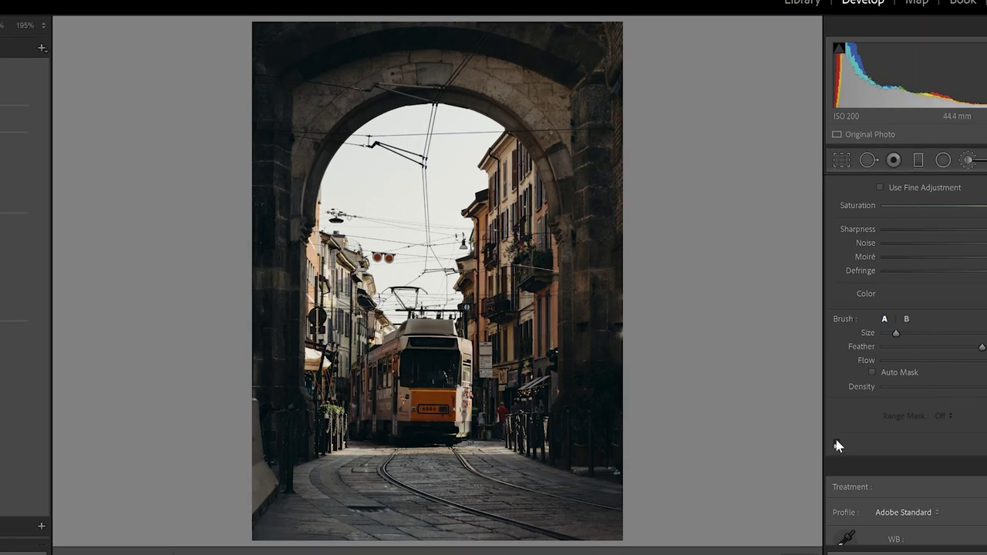
left_click(837, 444)
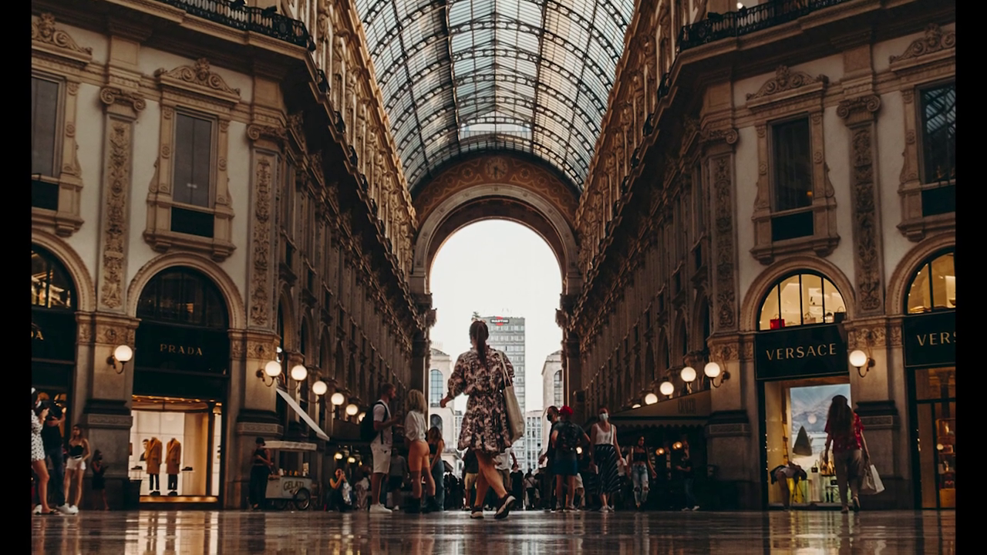
scroll(774, 311, "up", 3)
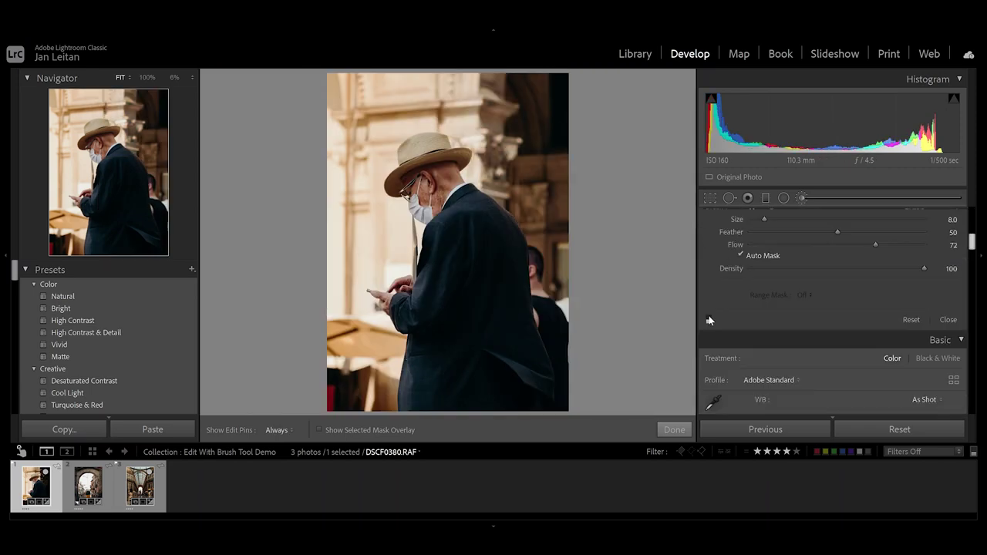
scroll(841, 253, "up", 5)
scroll(802, 262, "down", 5)
scroll(801, 262, "up", 5)
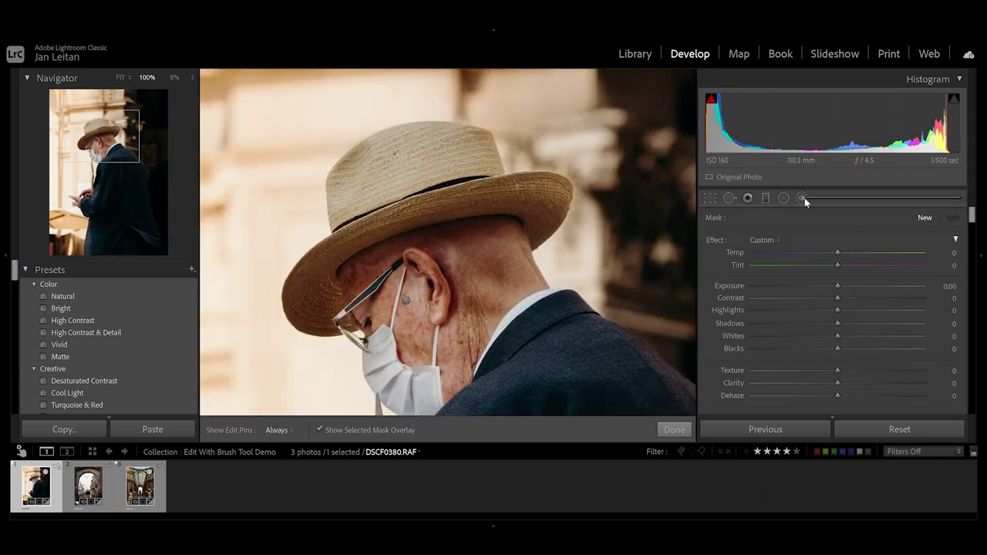